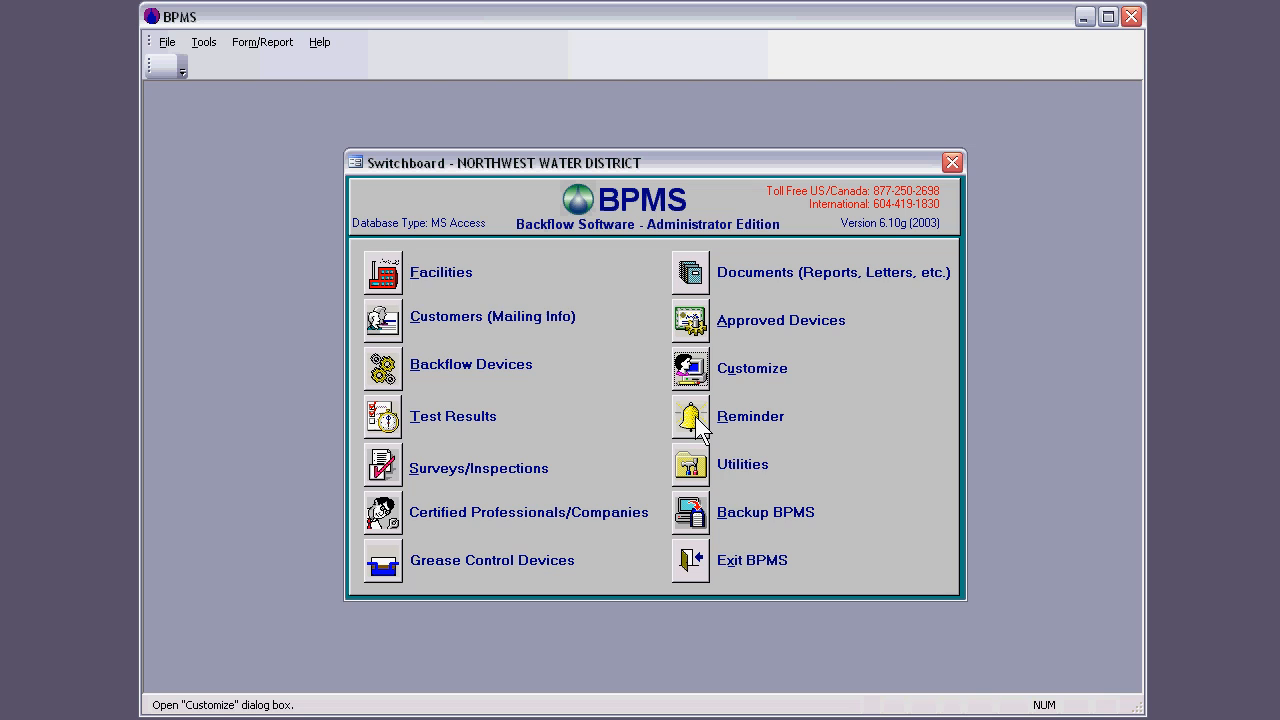
# Step: Open the Reminder list, look through all letter types requiring attention, and close it
pyautogui.click(690, 418)
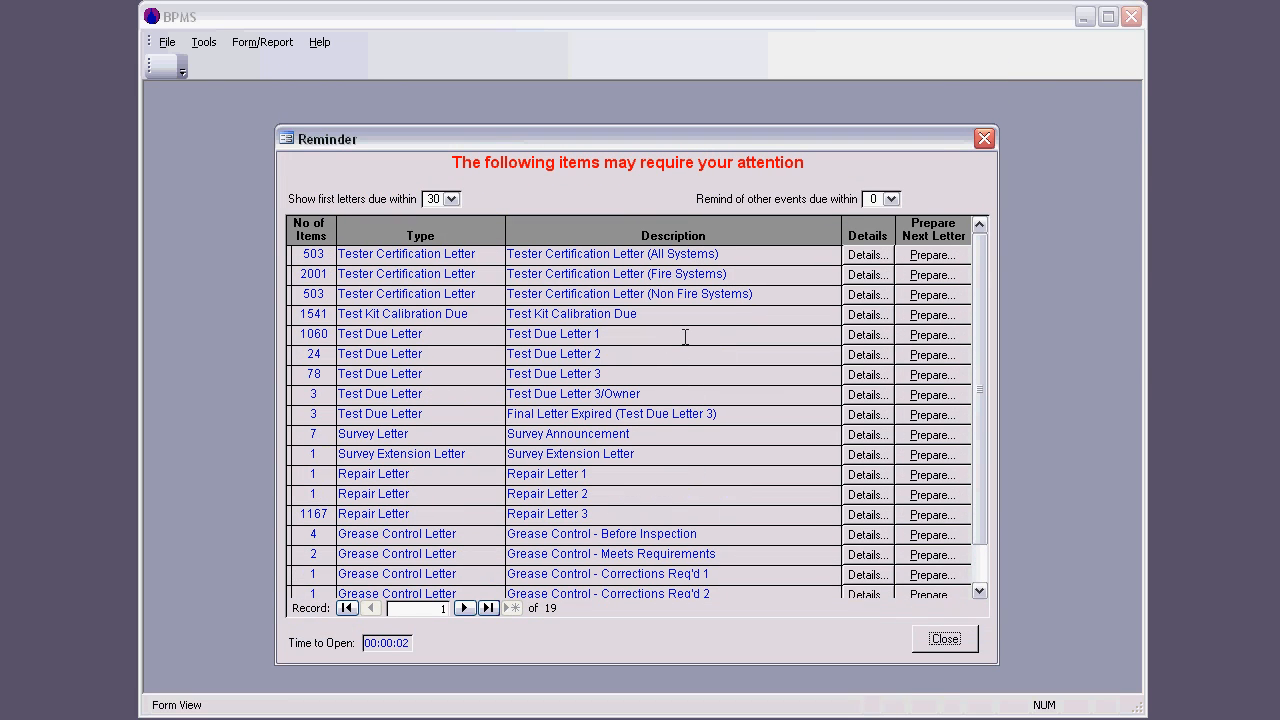
pyautogui.click(685, 337)
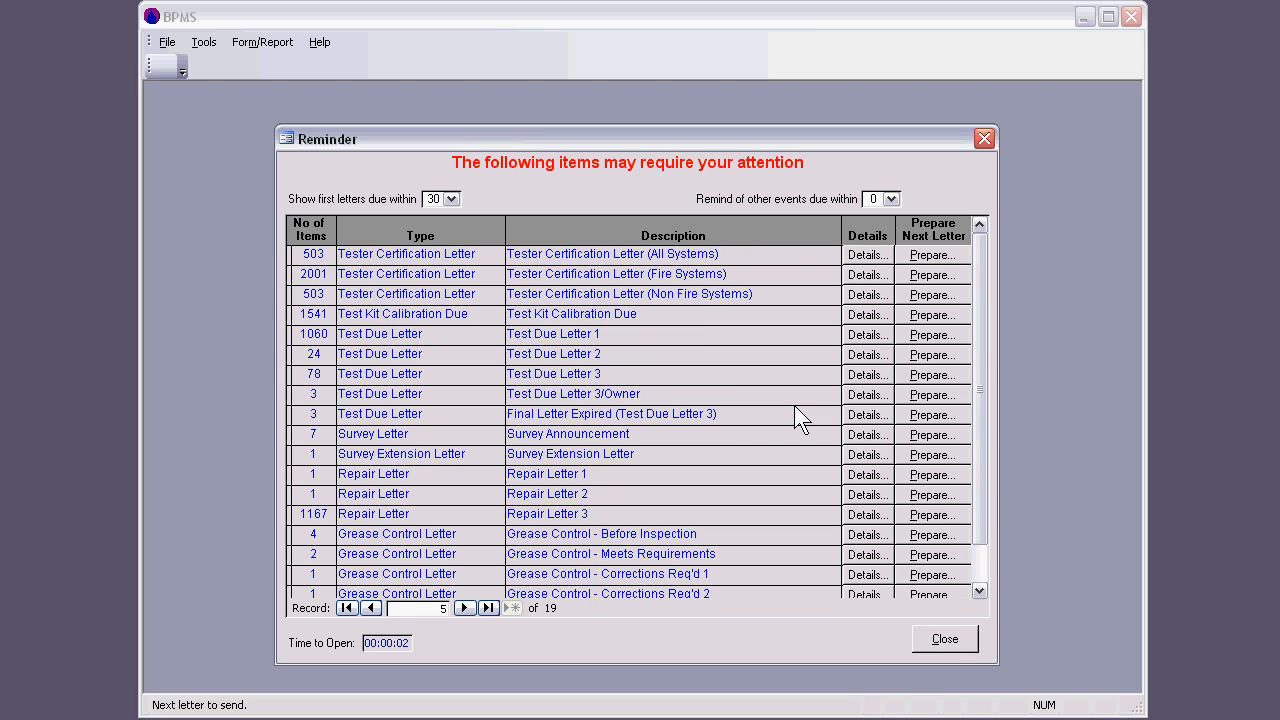
pyautogui.scroll(-1, 794, 405)
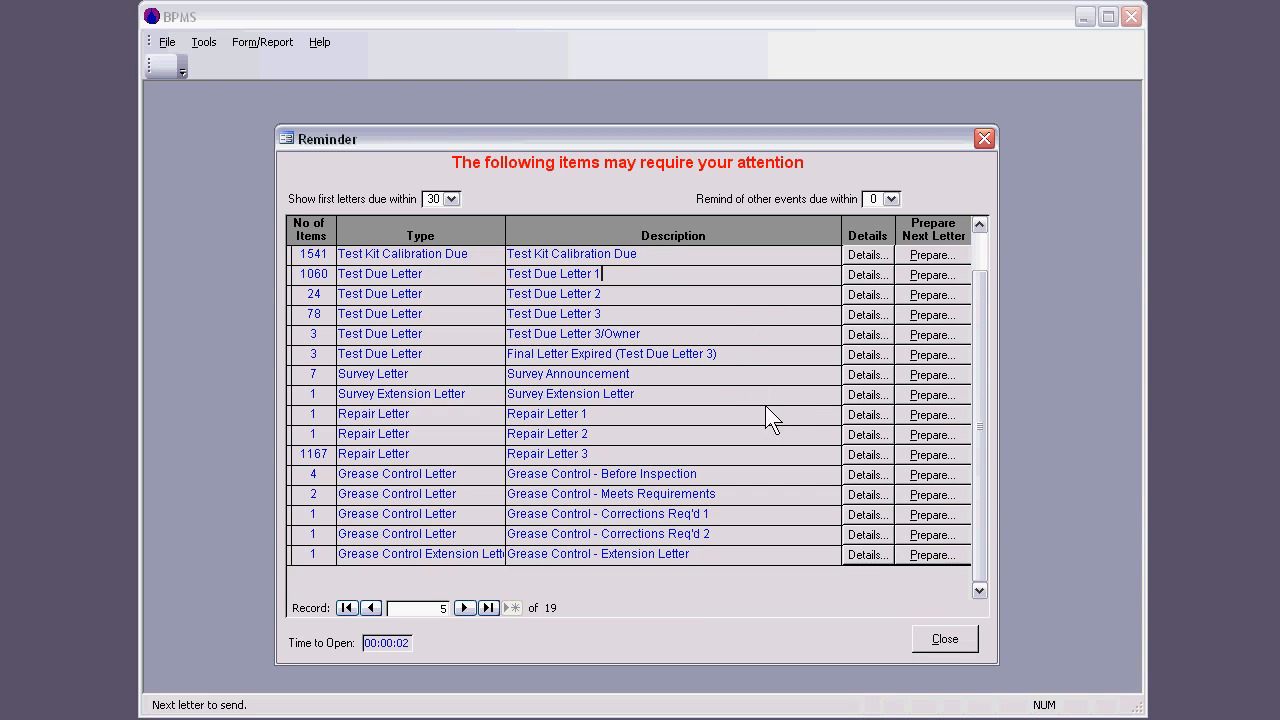
pyautogui.click(957, 634)
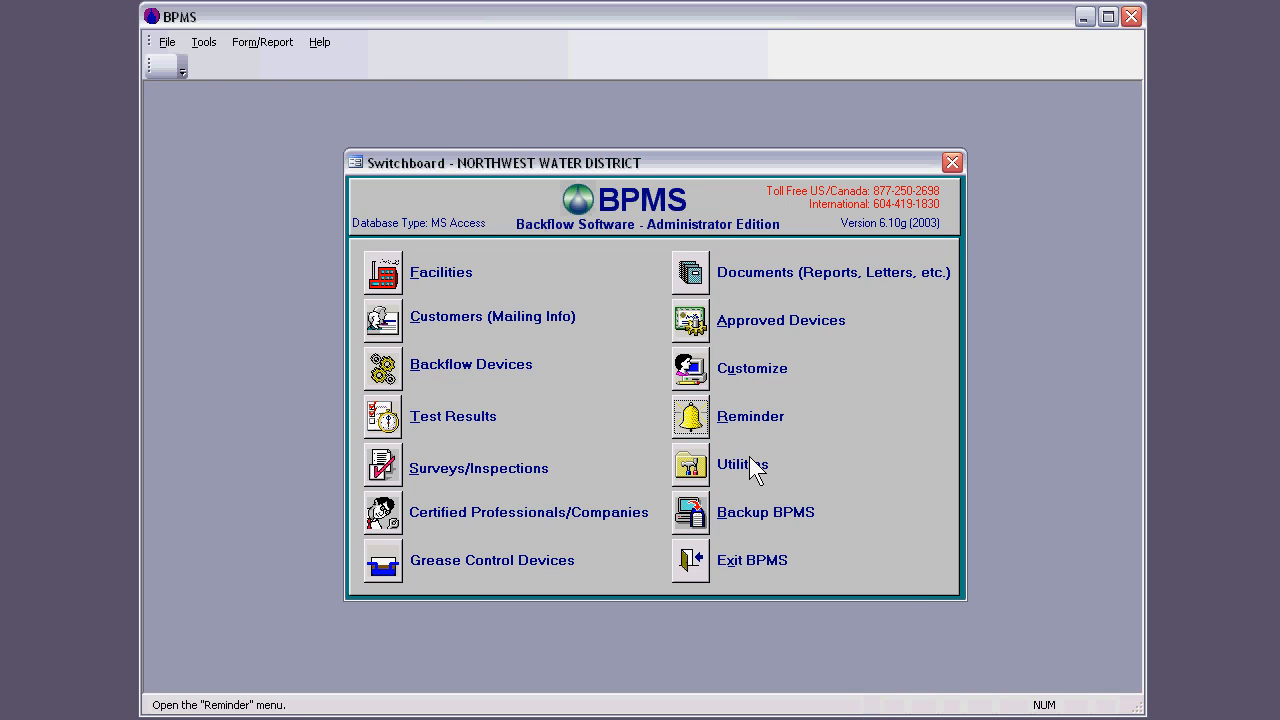
# Step: Open the Facilities form from the switchboard, close it, and reopen it at the Boundary Dental Clinic record
pyautogui.click(383, 272)
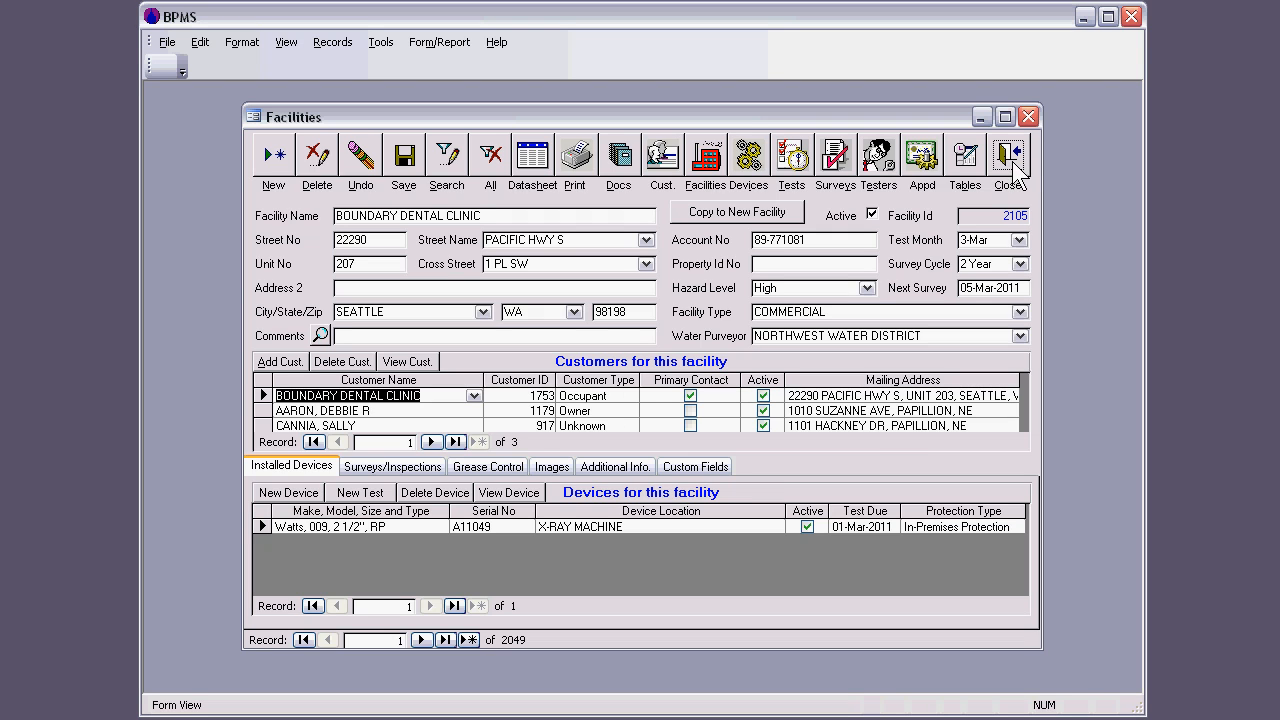
pyautogui.click(1031, 117)
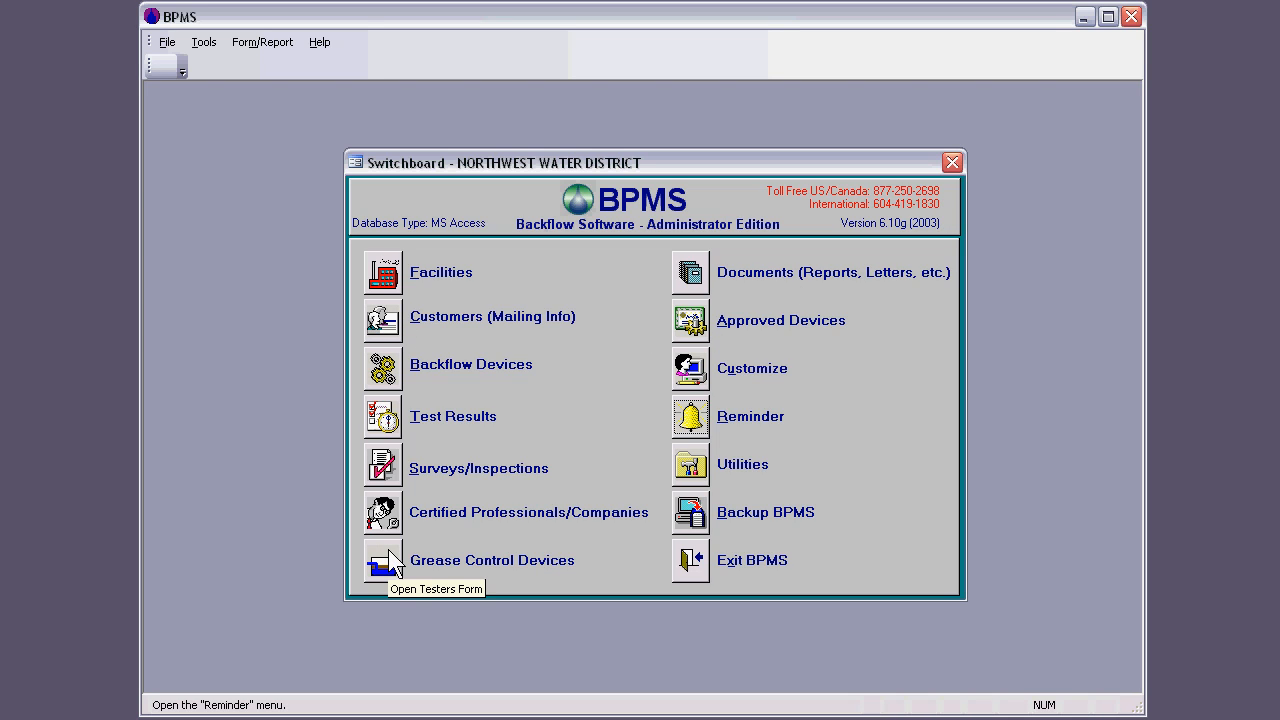
pyautogui.click(385, 274)
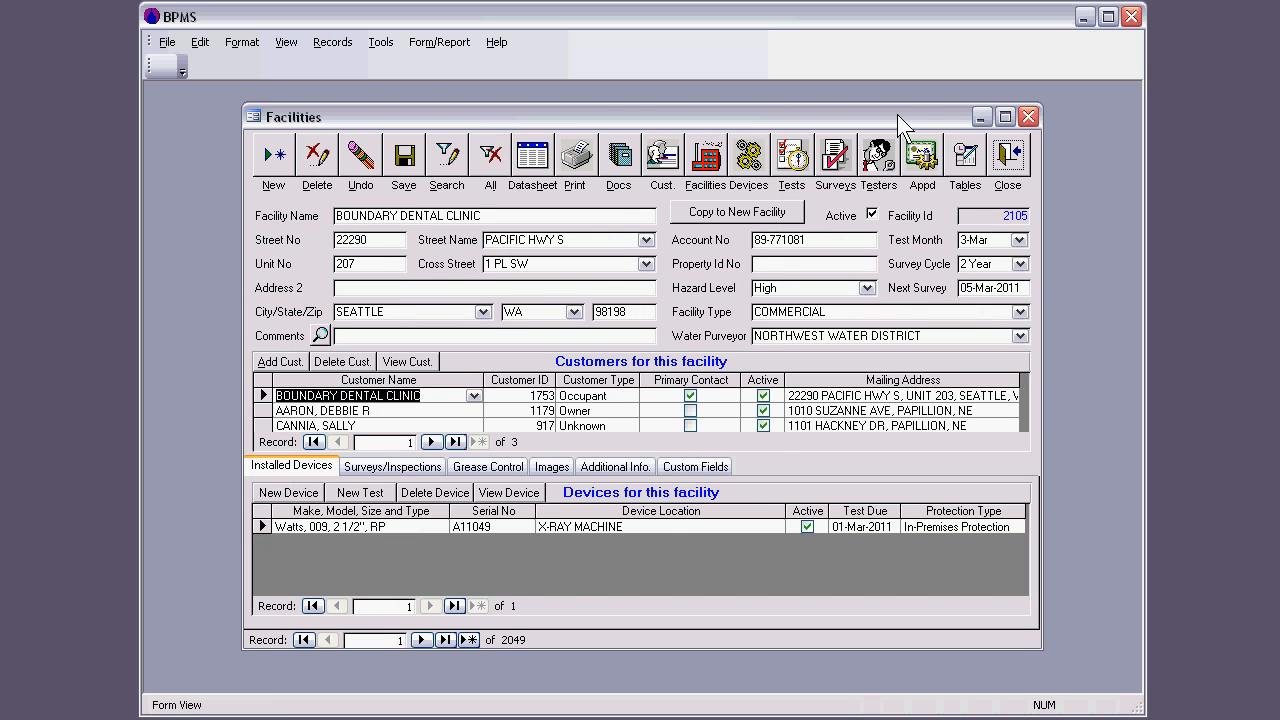
pyautogui.moveTo(897, 114); pyautogui.dragTo(901, 114)
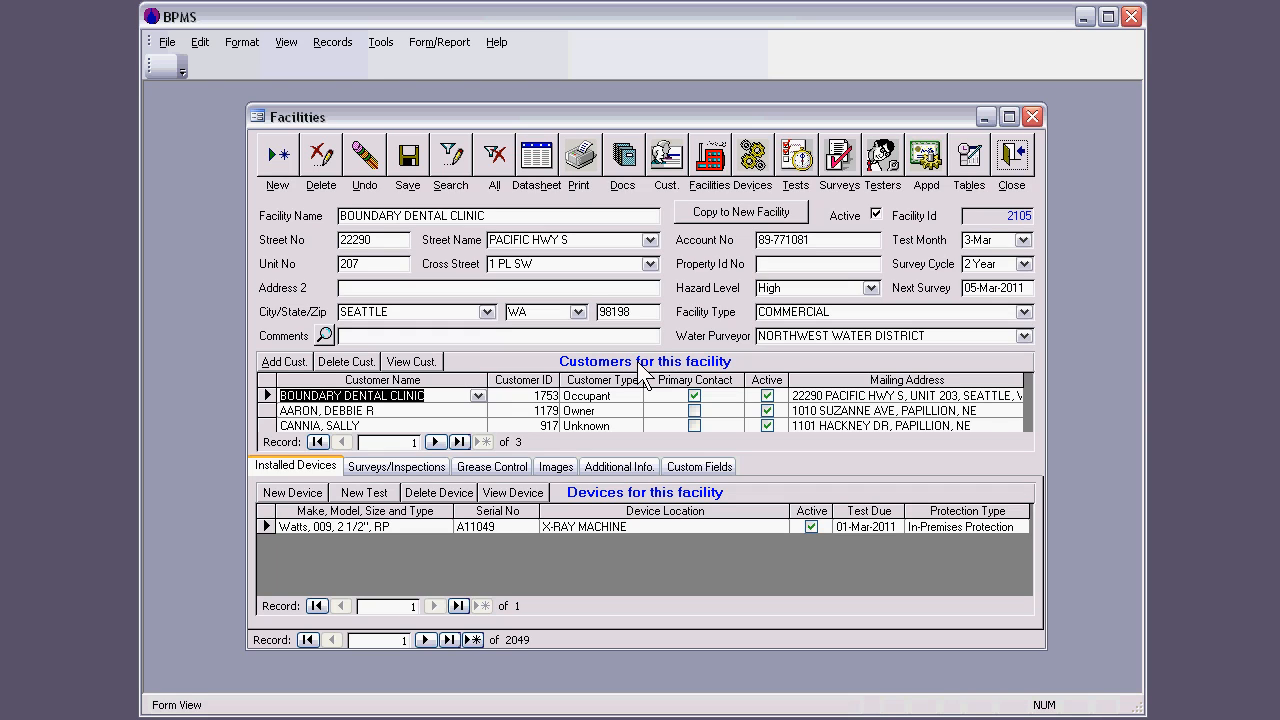
# Step: Look at the customer type options for the facility's first customer and keep Occupant selected
pyautogui.click(614, 397)
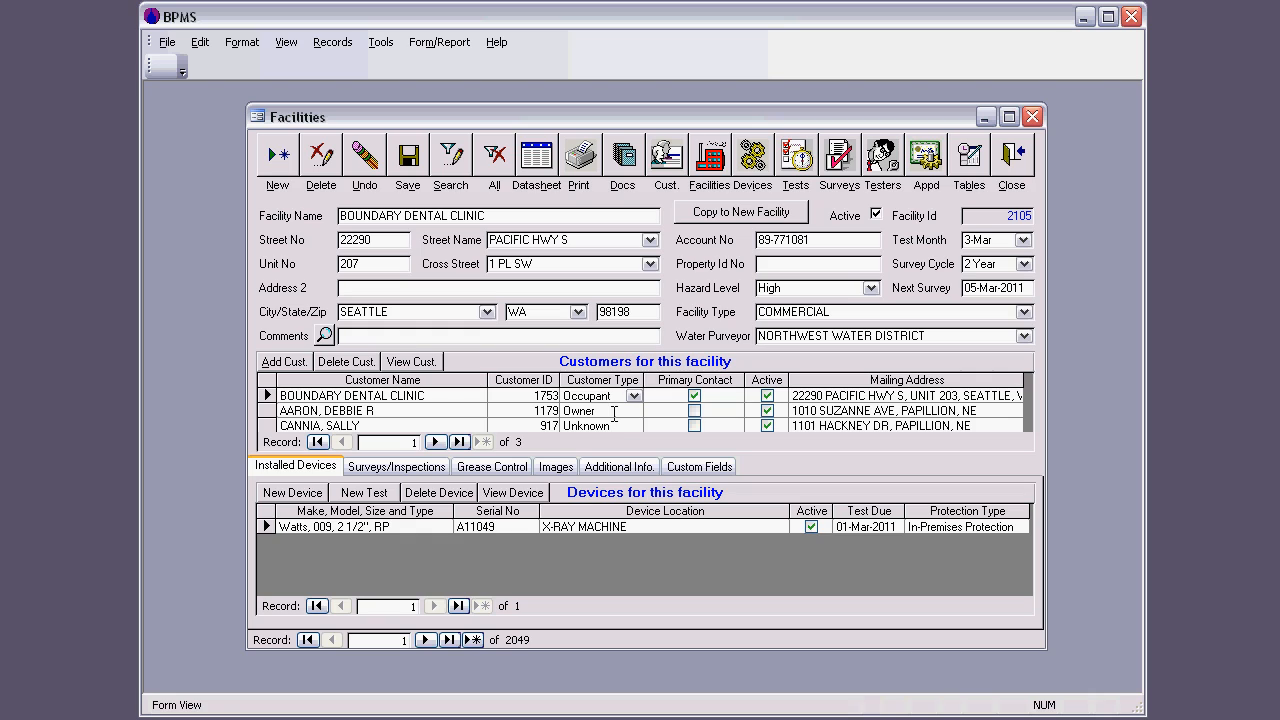
pyautogui.click(633, 396)
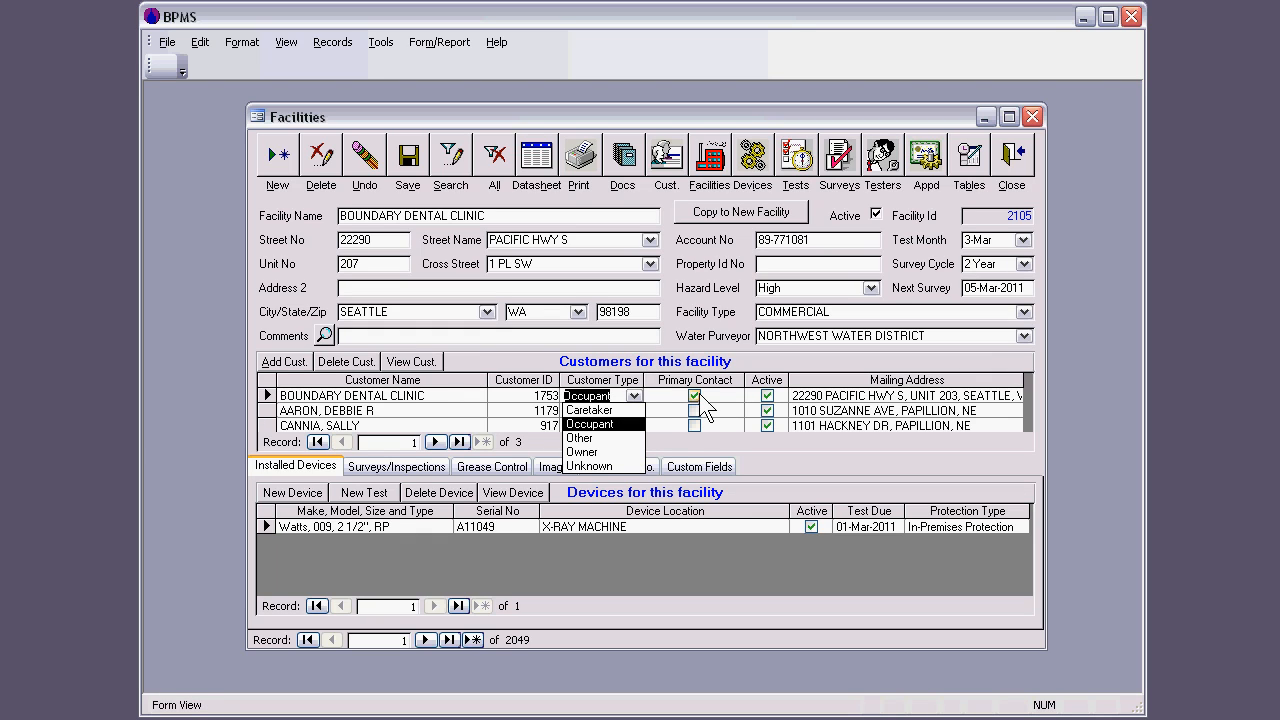
pyautogui.click(620, 424)
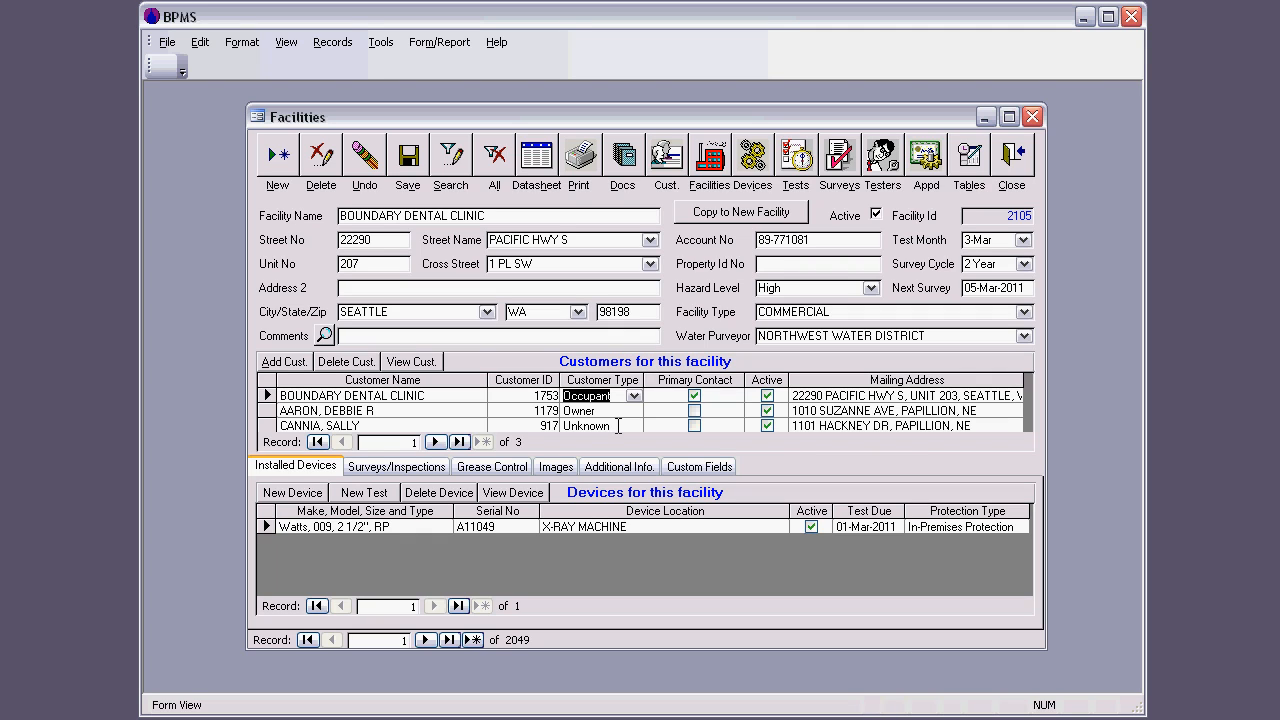
pyautogui.moveTo(483, 116); pyautogui.dragTo(488, 114)
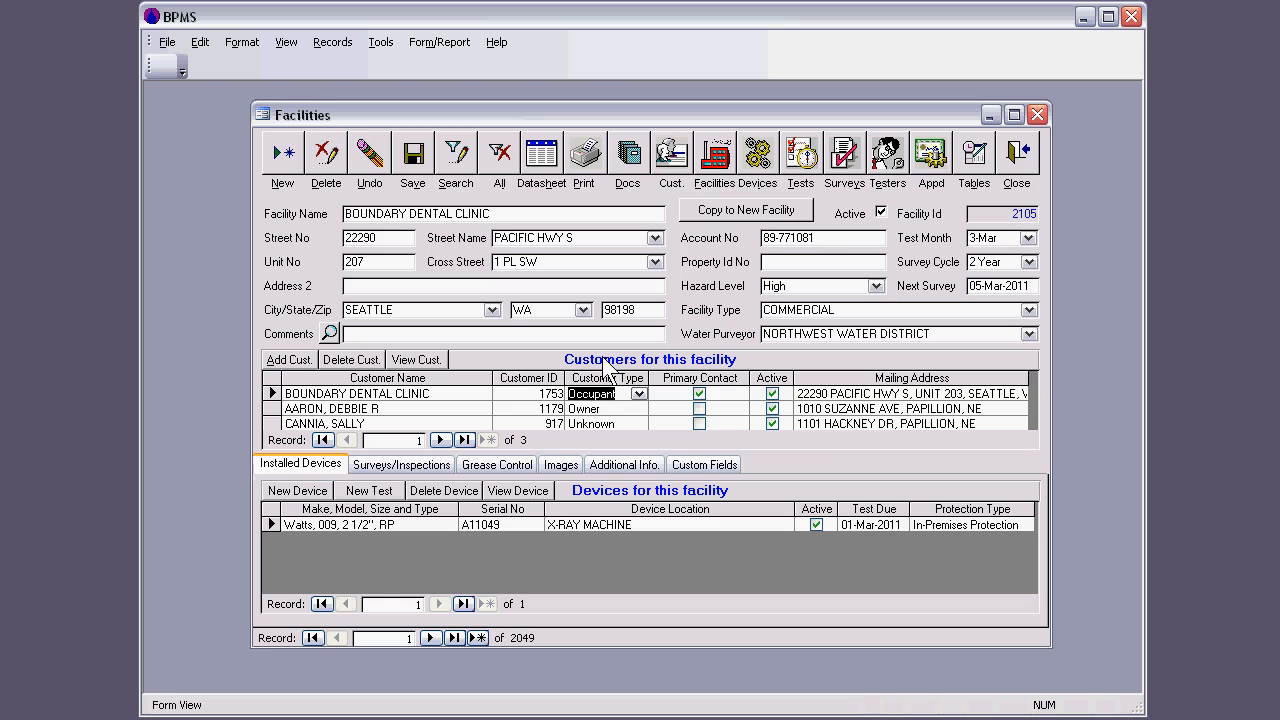
# Step: Review the facility's surveys and inspections, grease control, images, additional information and custom fields, ending at its installed devices
pyautogui.click(661, 488)
pyautogui.click(394, 467)
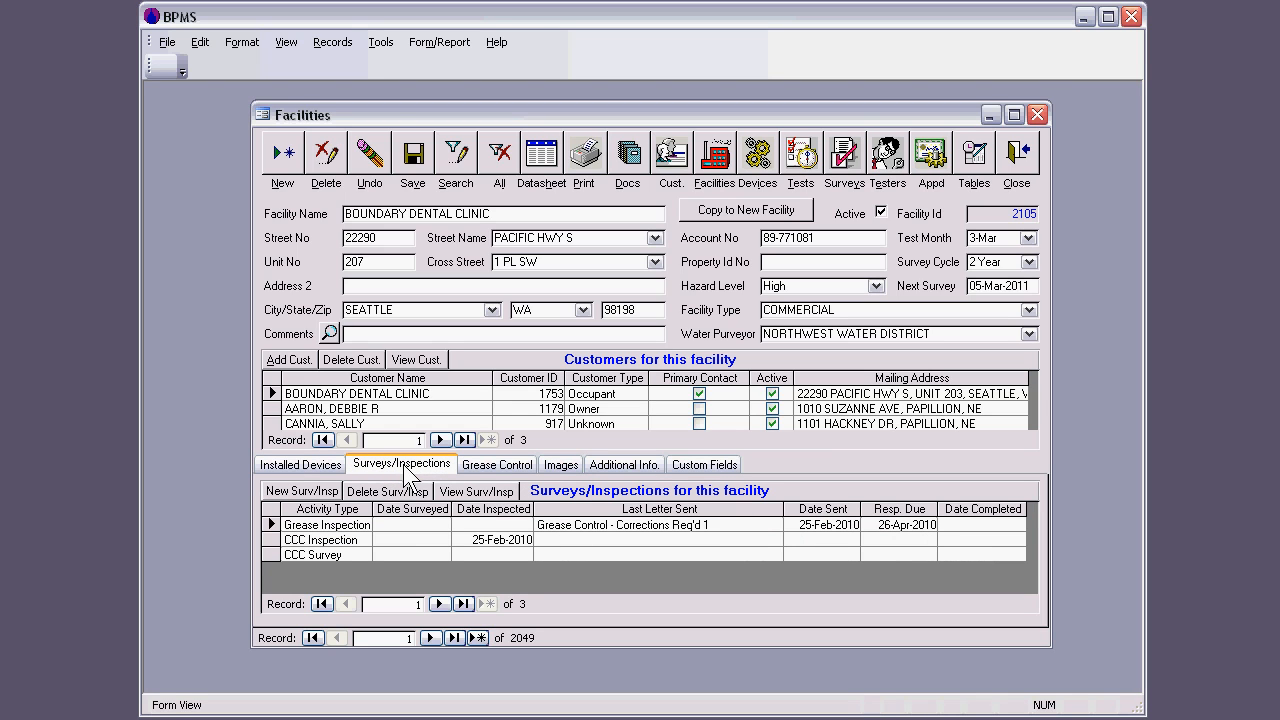
pyautogui.click(500, 467)
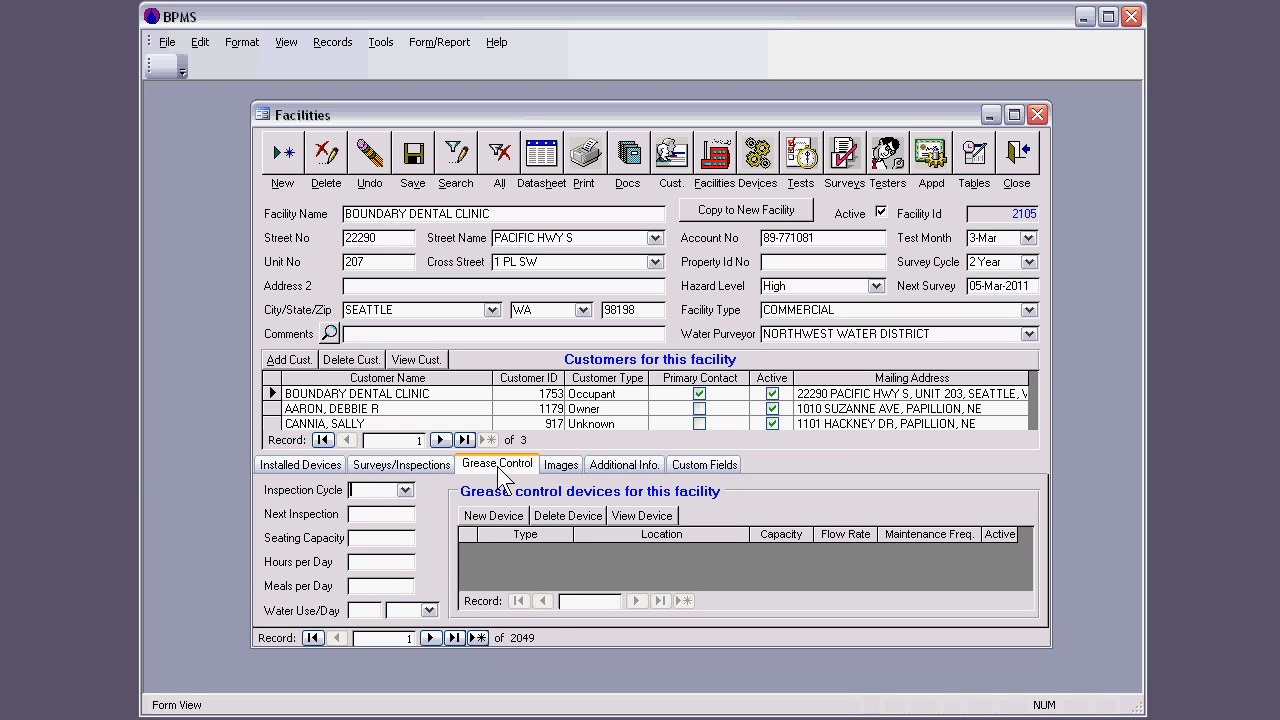
pyautogui.click(562, 466)
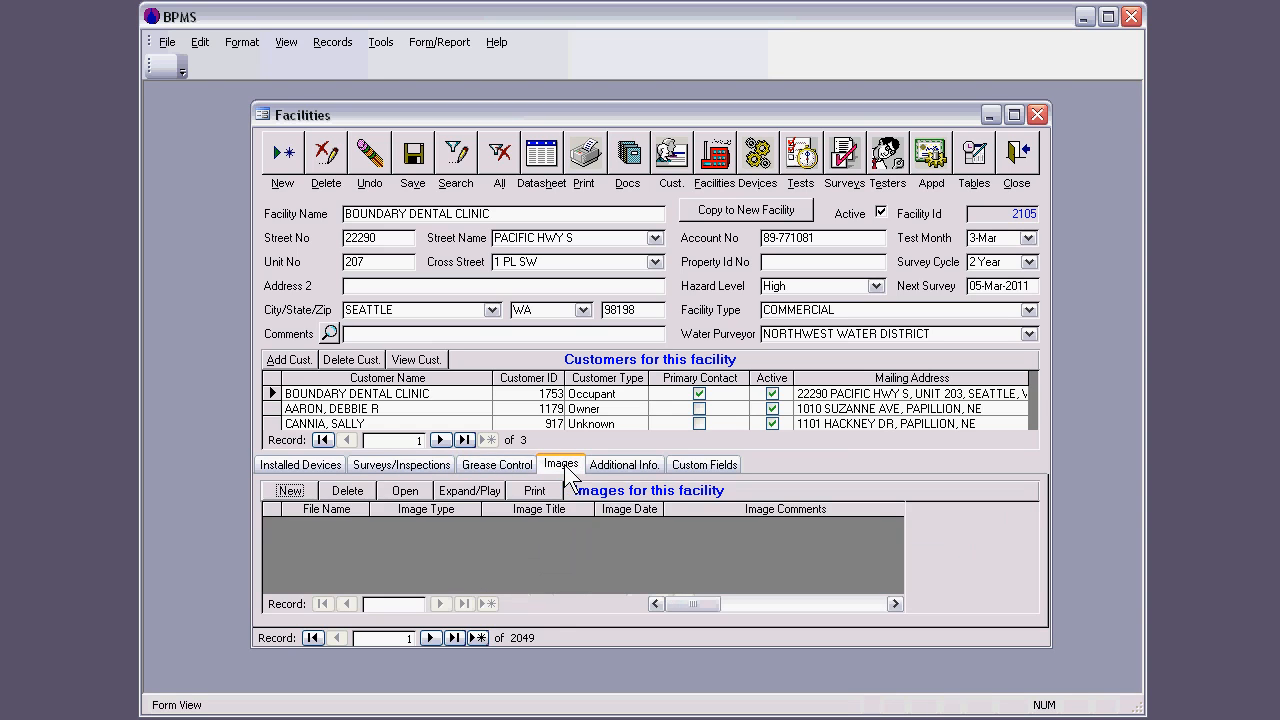
pyautogui.click(615, 464)
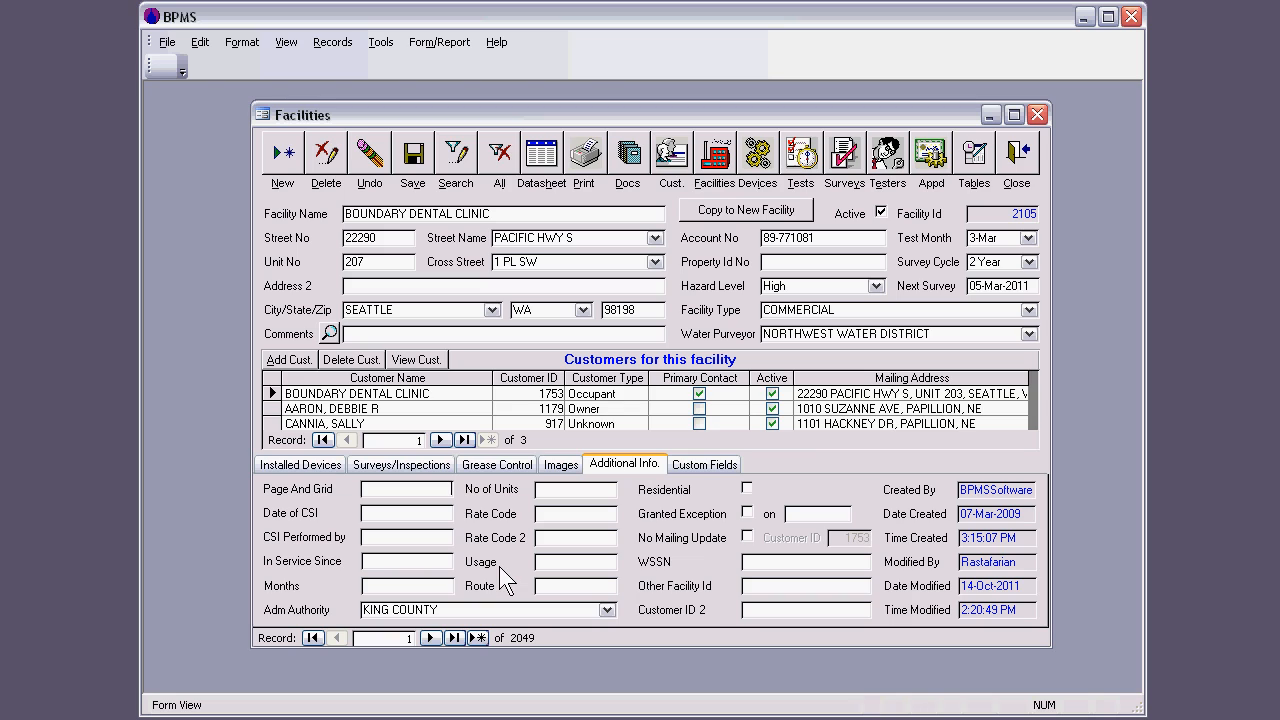
pyautogui.click(695, 470)
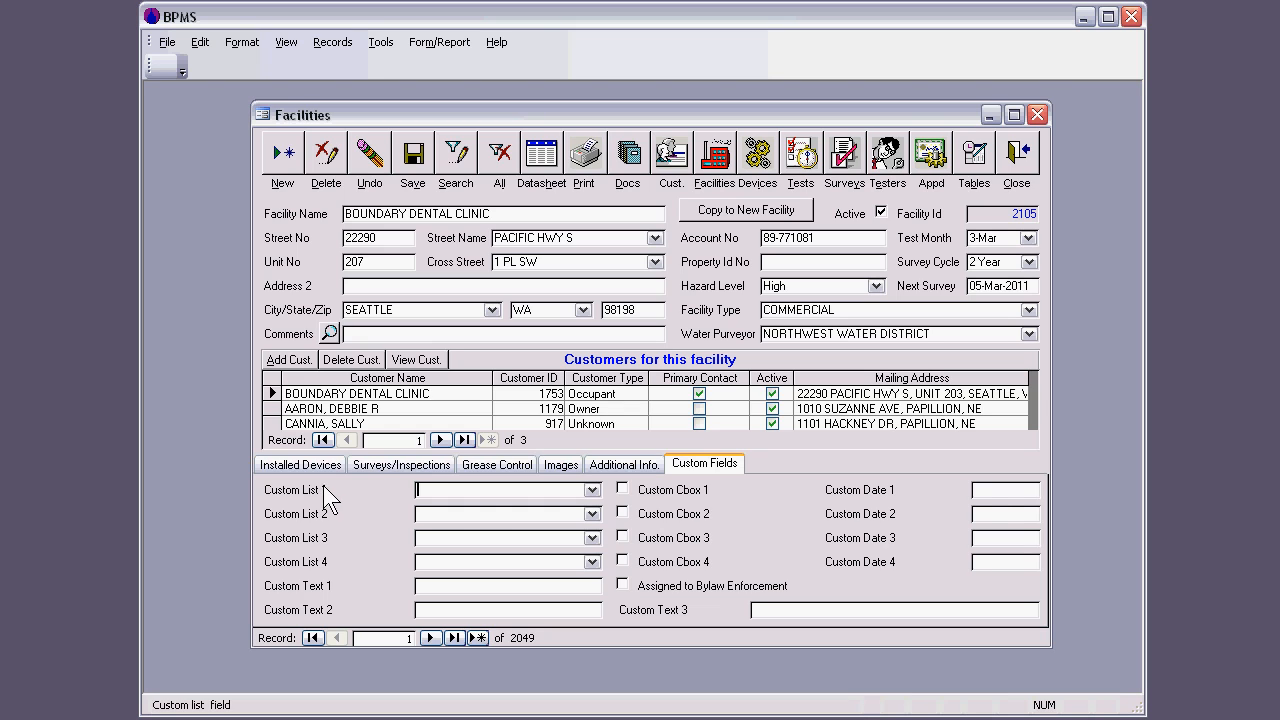
pyautogui.click(292, 464)
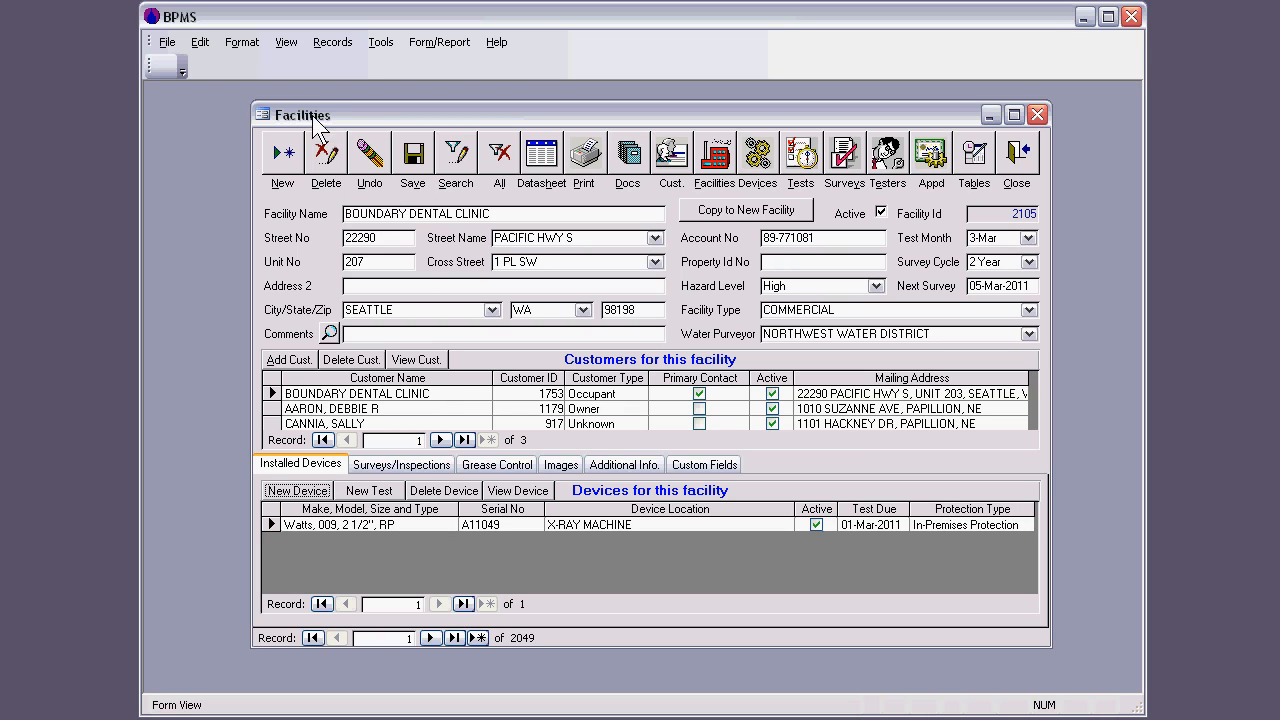
# Step: Select each customer linked to the facility in turn, and view the Boundary Dental Clinic customer record before closing it
pyautogui.click(443, 393)
pyautogui.click(441, 424)
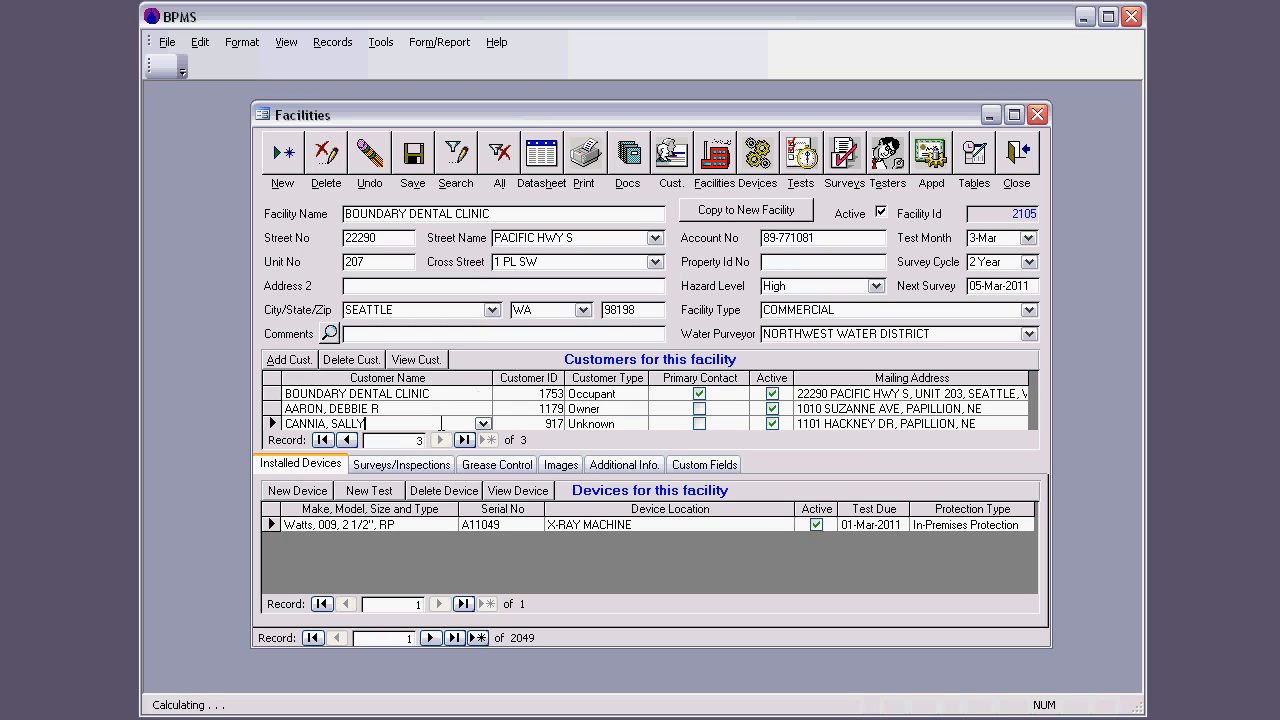
pyautogui.click(418, 410)
pyautogui.click(448, 395)
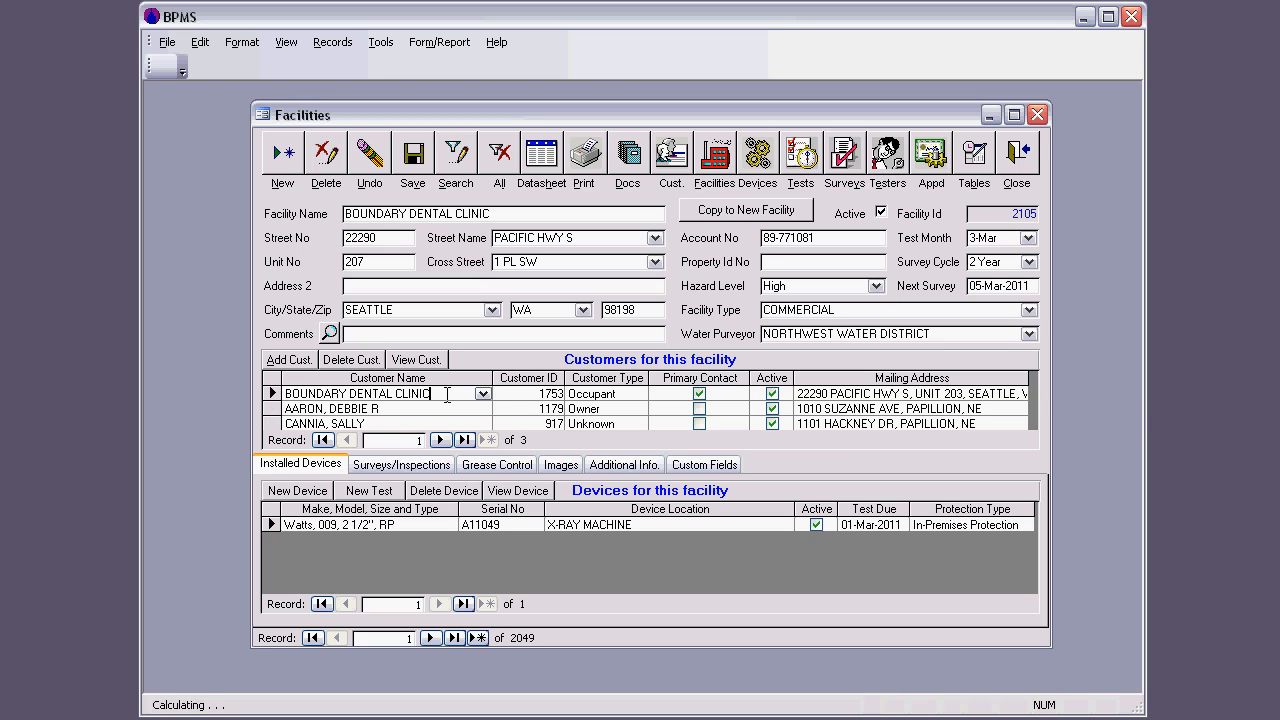
pyautogui.click(272, 409)
pyautogui.click(272, 424)
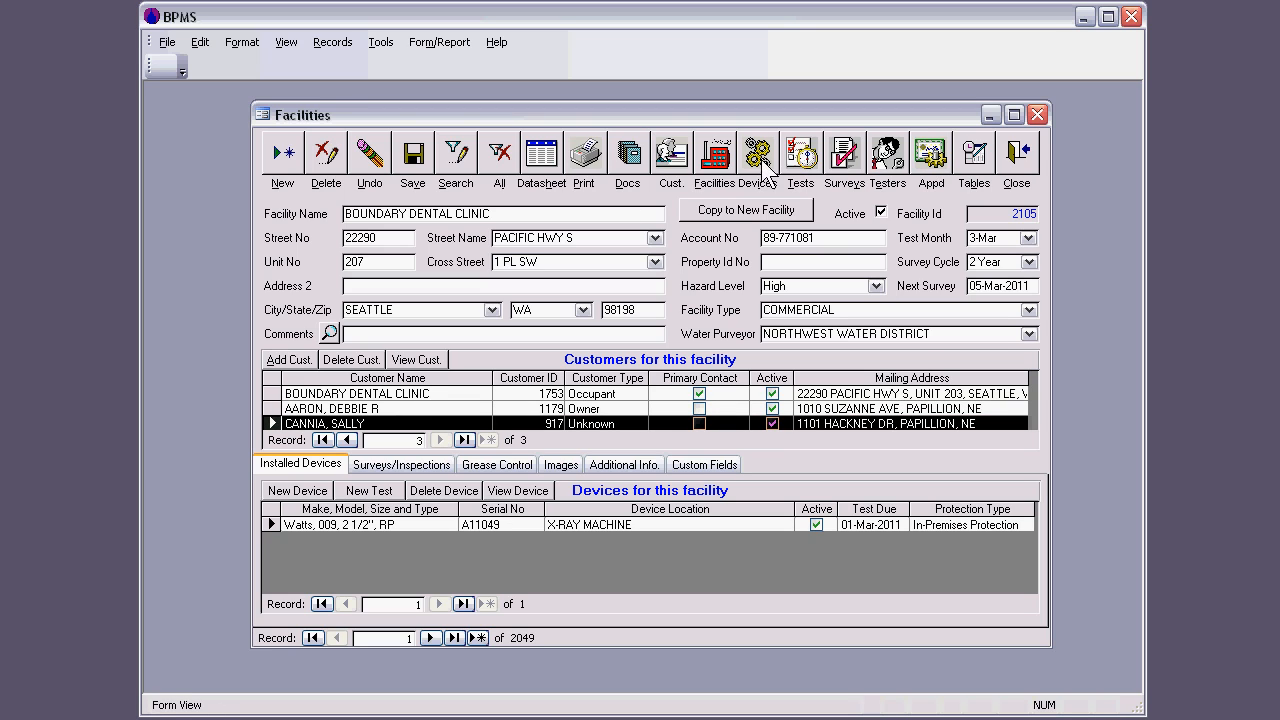
pyautogui.click(672, 160)
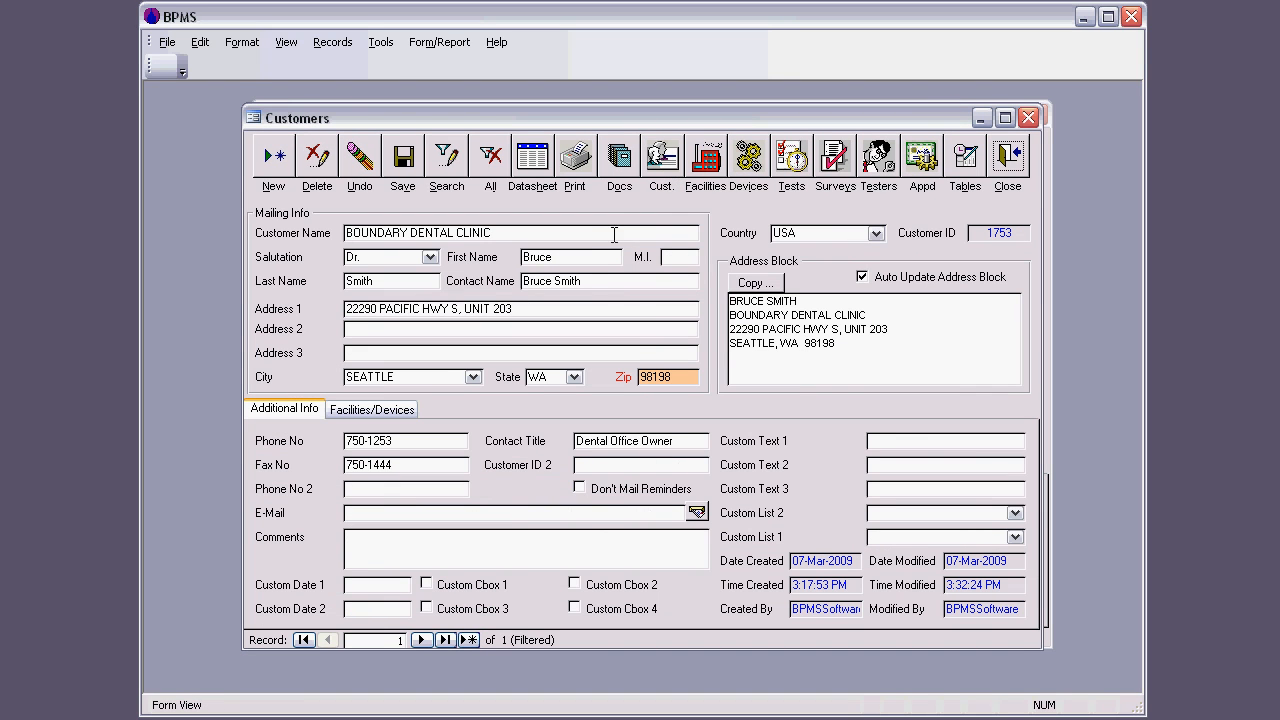
pyautogui.click(1010, 175)
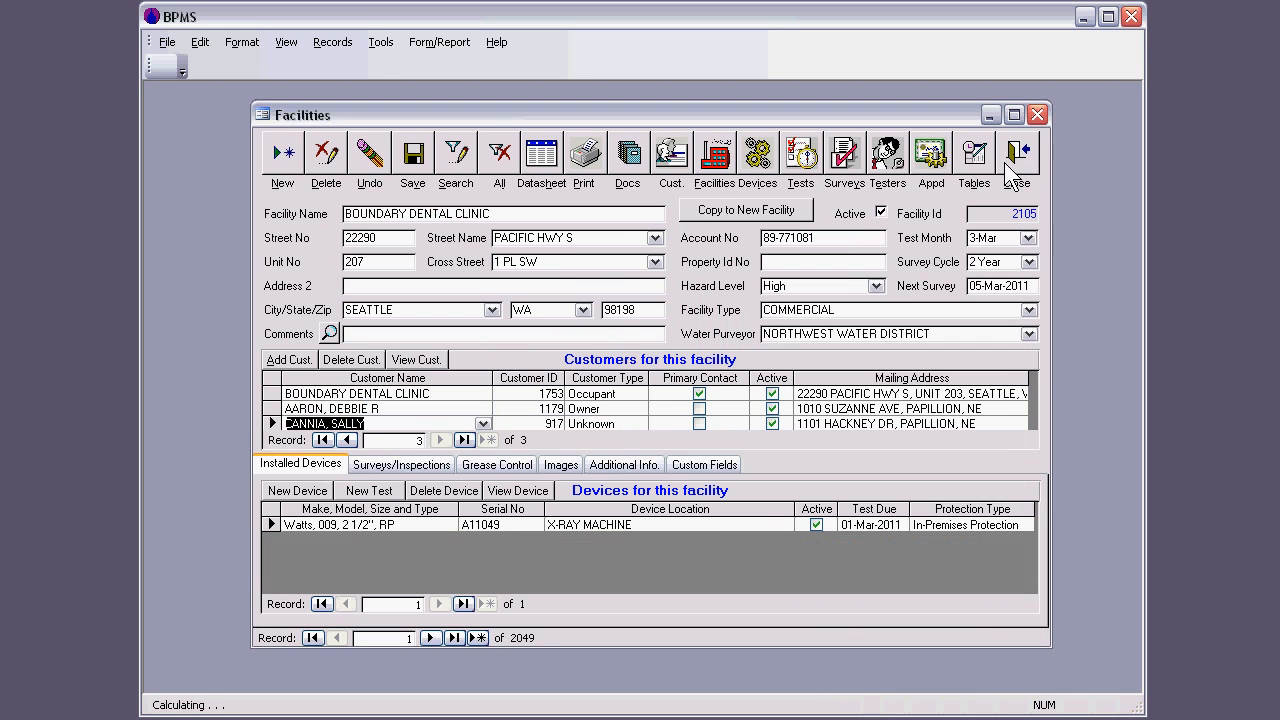
# Step: Open the facility's third customer record, view its linked facilities including Boundary Dental Clinic, and close it
pyautogui.doubleClick(353, 423)
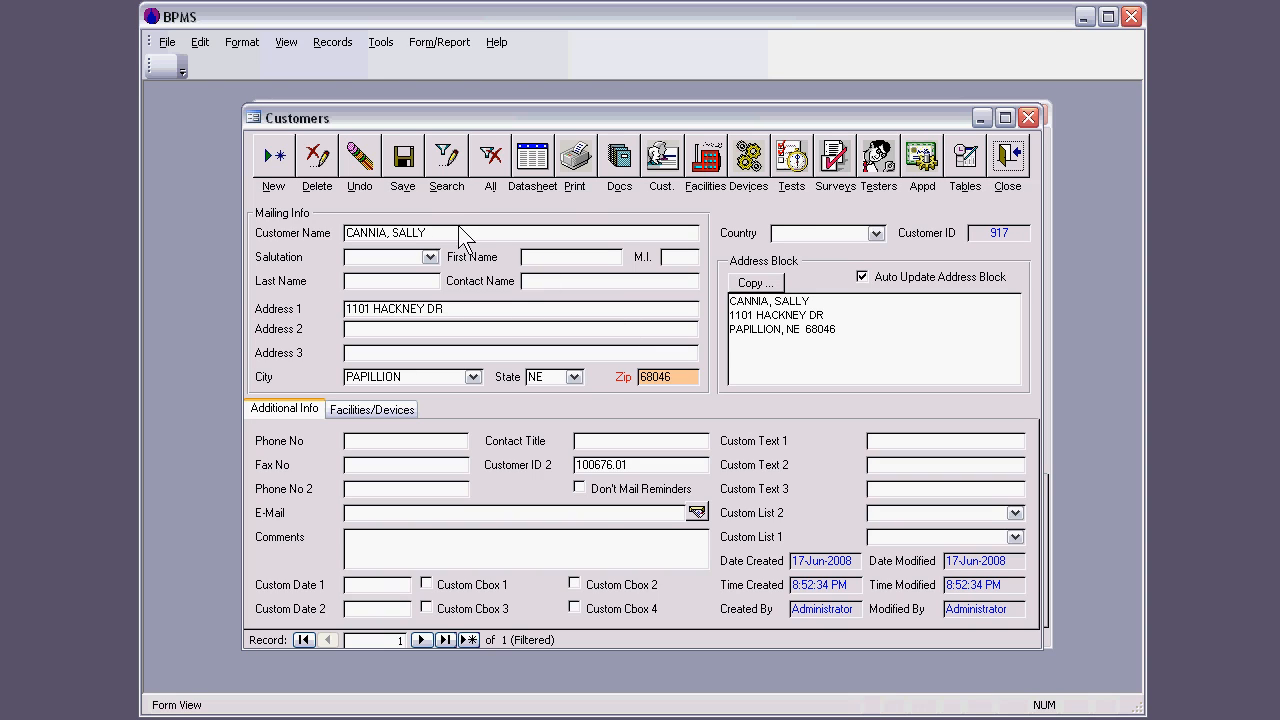
pyautogui.click(386, 407)
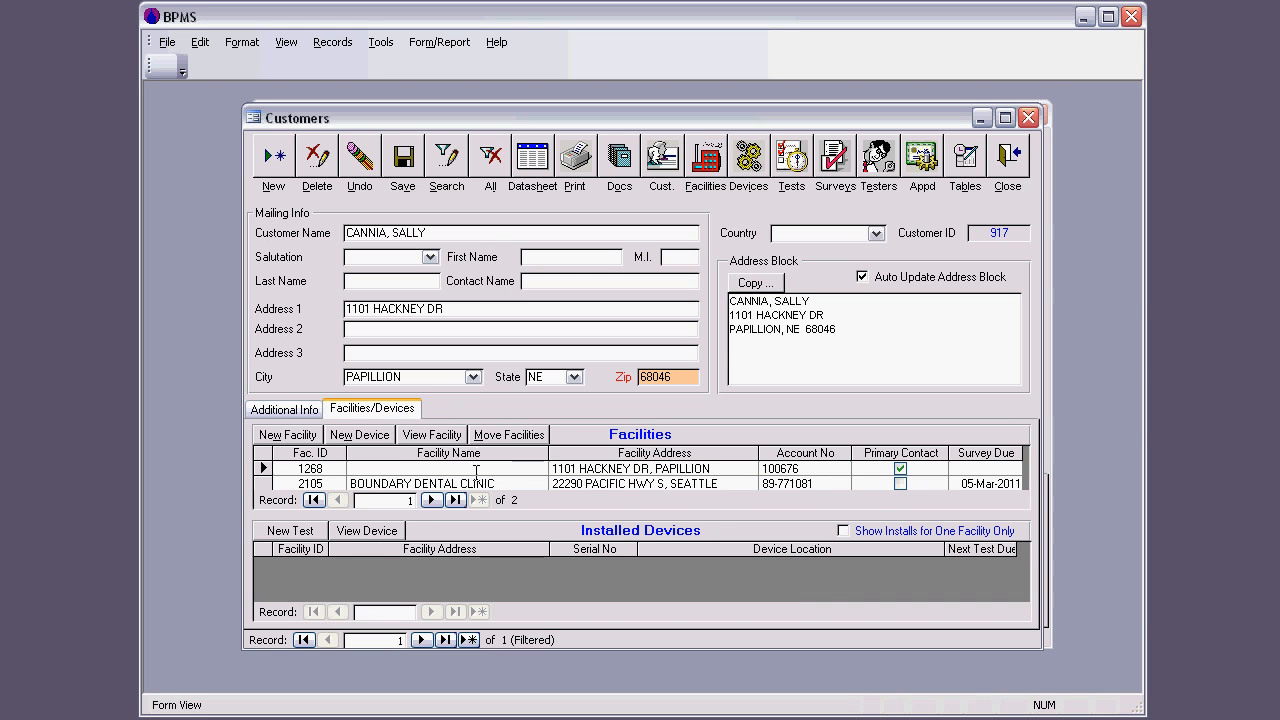
pyautogui.moveTo(497, 485); pyautogui.dragTo(338, 484)
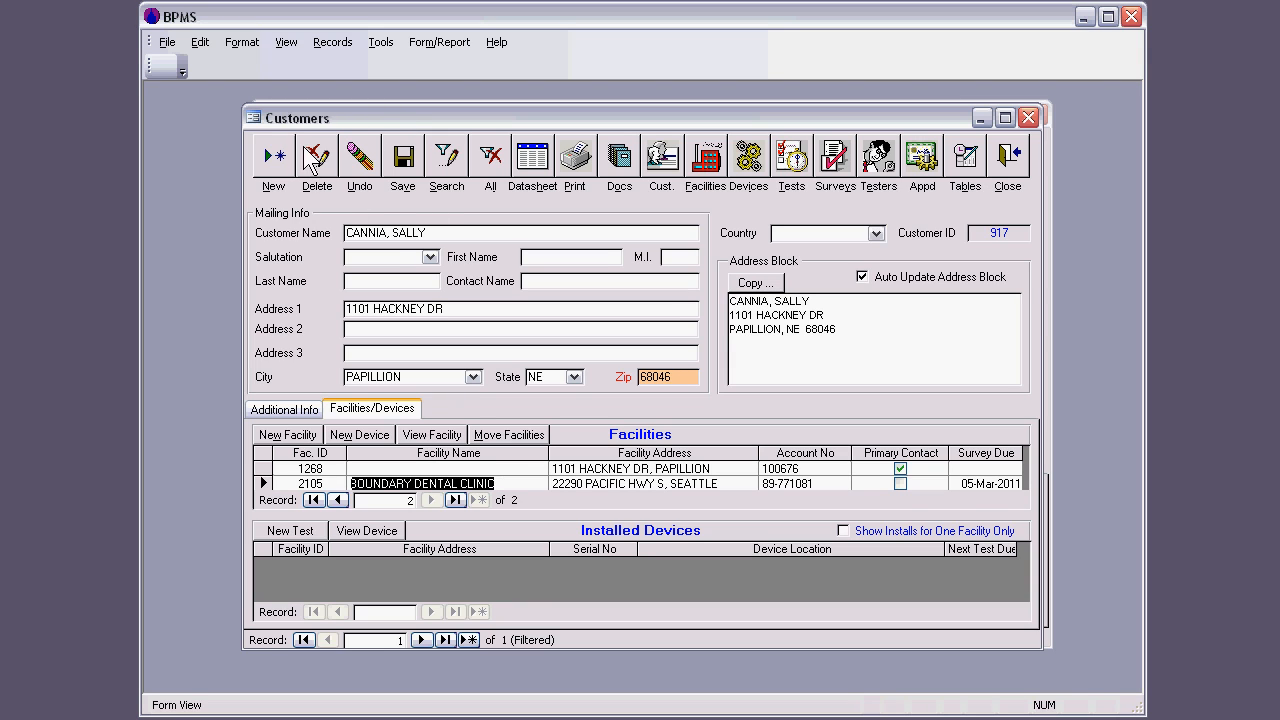
pyautogui.moveTo(333, 119); pyautogui.dragTo(340, 122)
pyautogui.click(1015, 167)
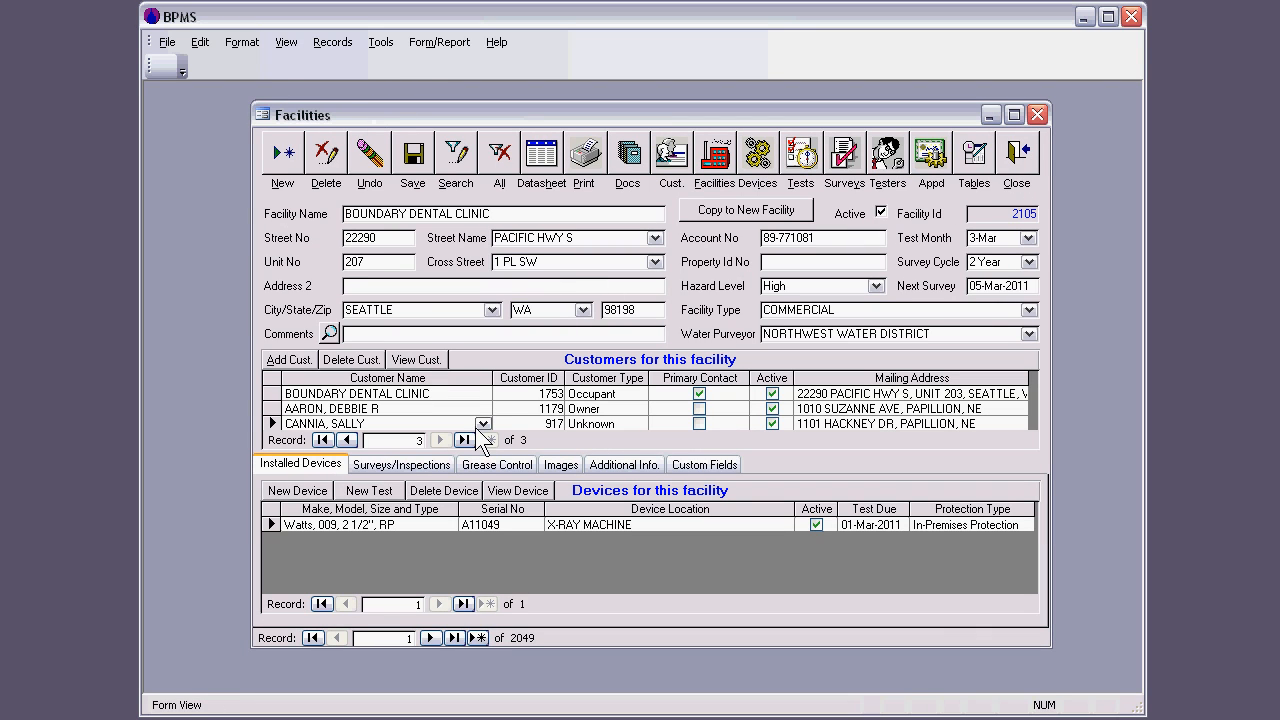
# Step: Open the record of the installed Watts 009 device, examine its facility name and address, and close it
pyautogui.click(426, 524)
pyautogui.doubleClick(427, 524)
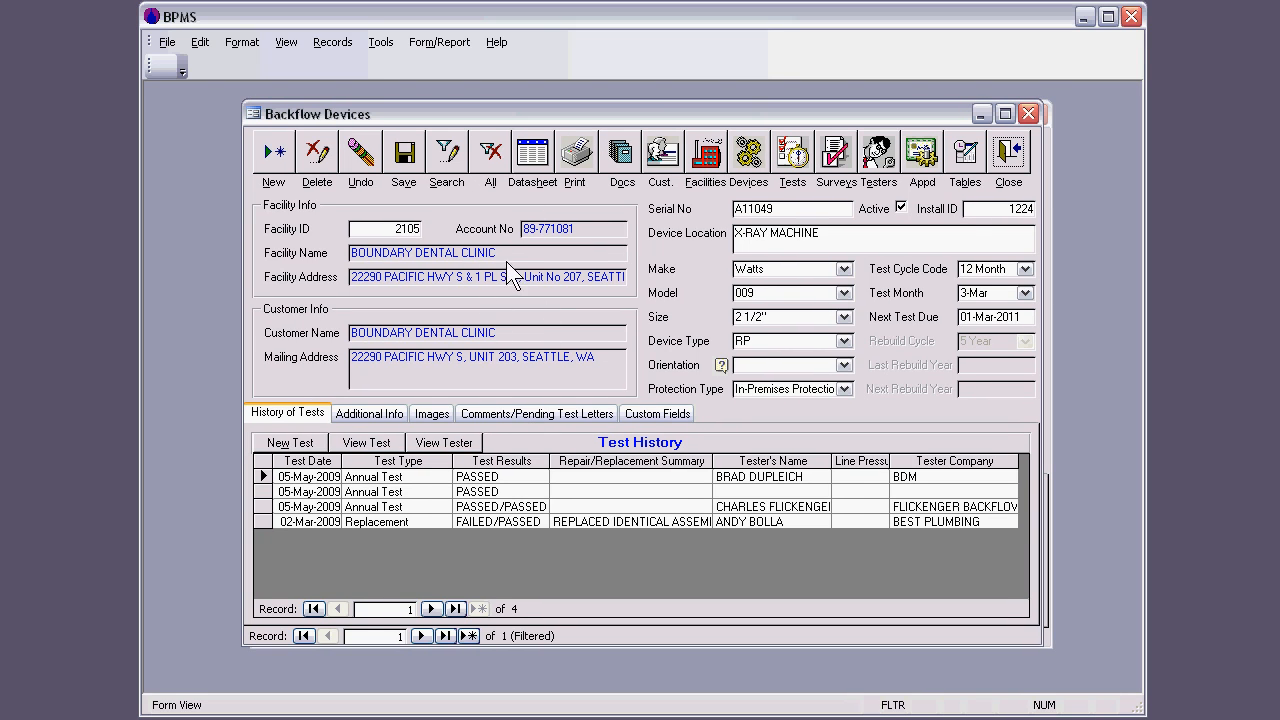
pyautogui.moveTo(496, 253); pyautogui.dragTo(346, 252)
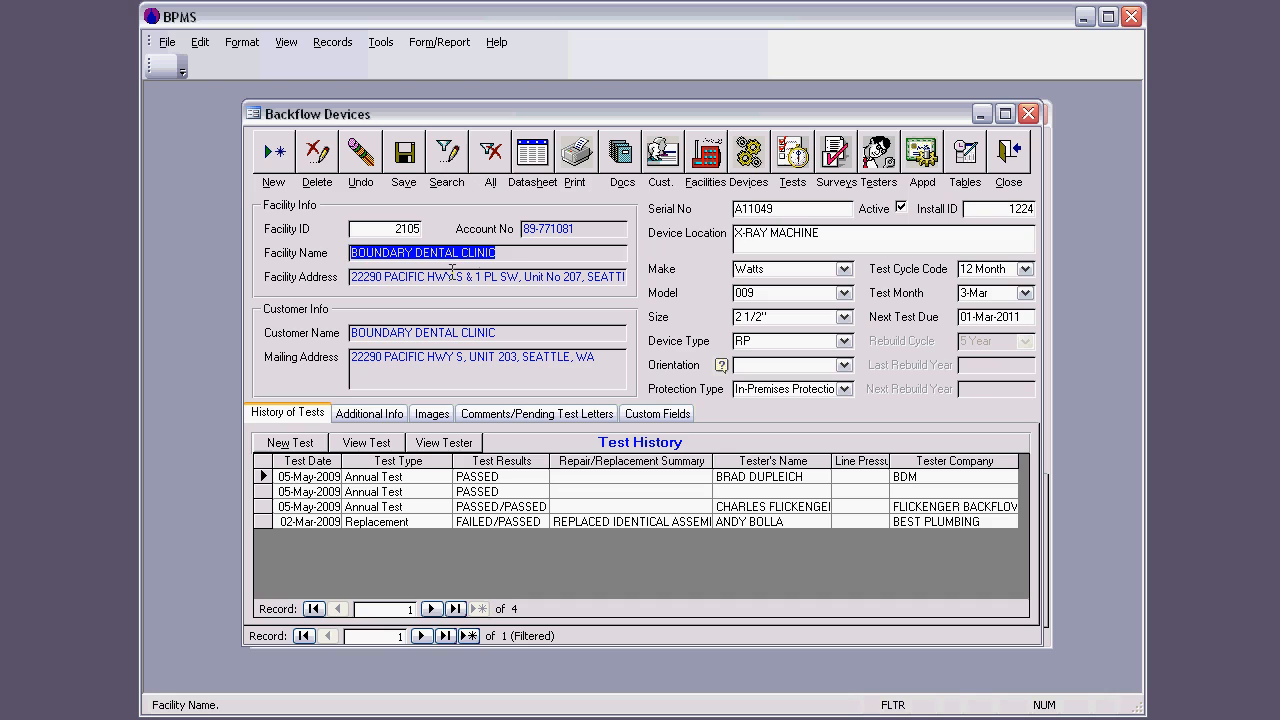
pyautogui.click(564, 277)
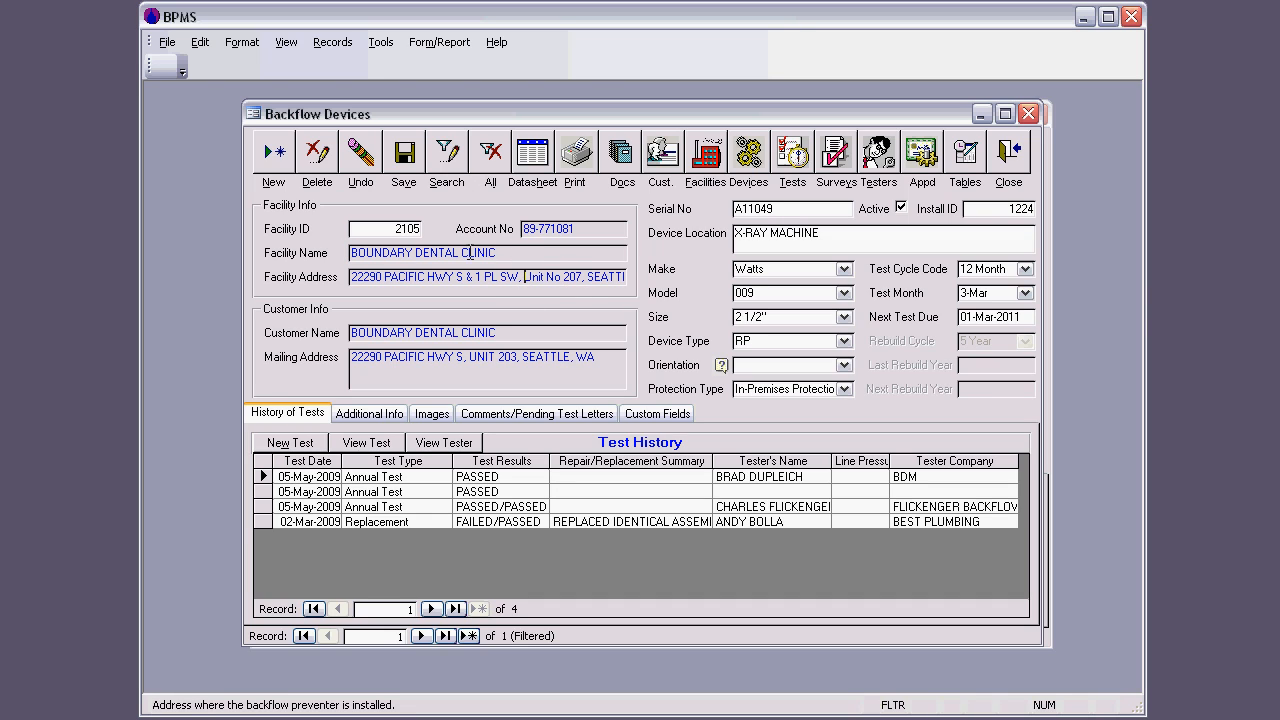
pyautogui.click(510, 252)
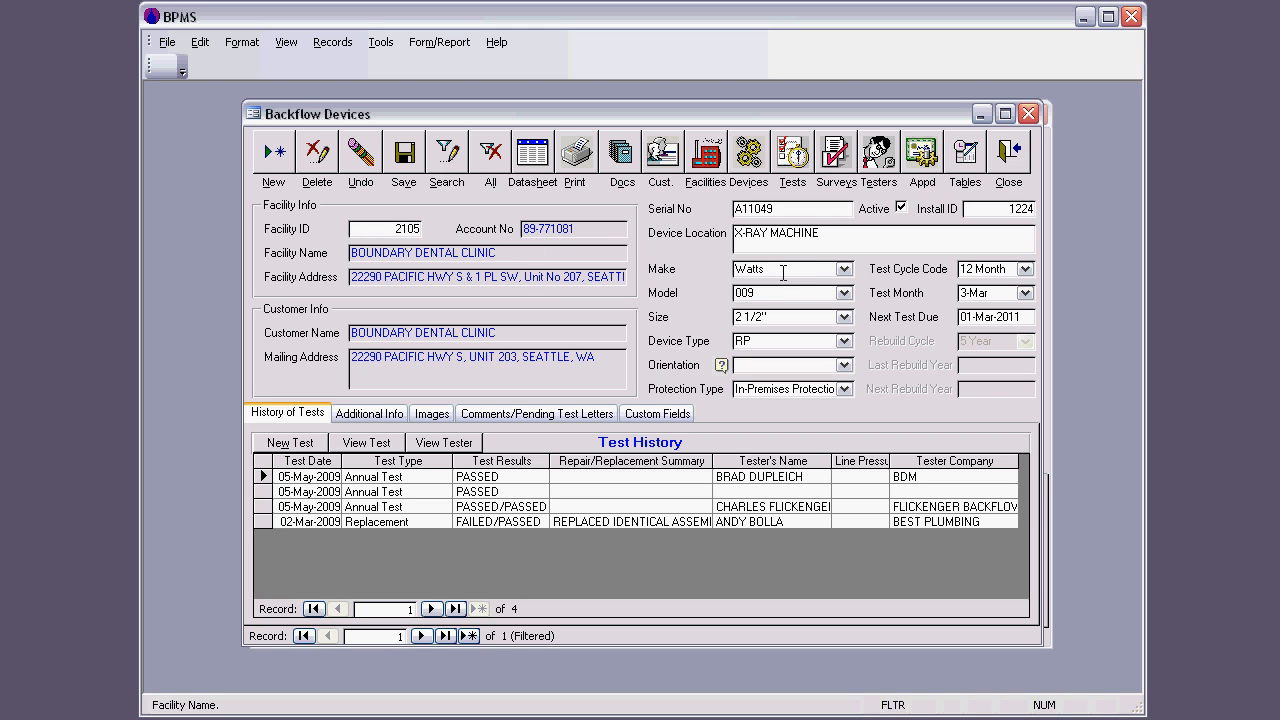
pyautogui.click(1010, 165)
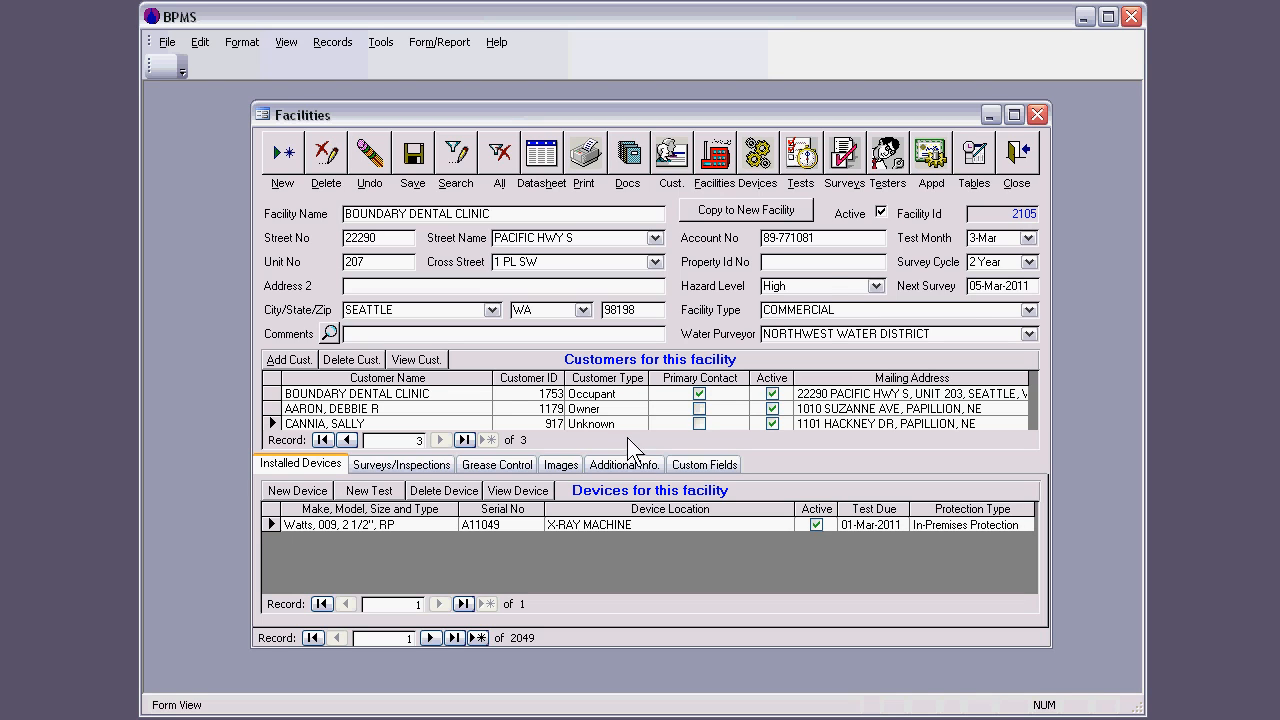
# Step: Return to the switchboard and look at the Customers and Backflow Devices forms, closing each
pyautogui.click(1017, 155)
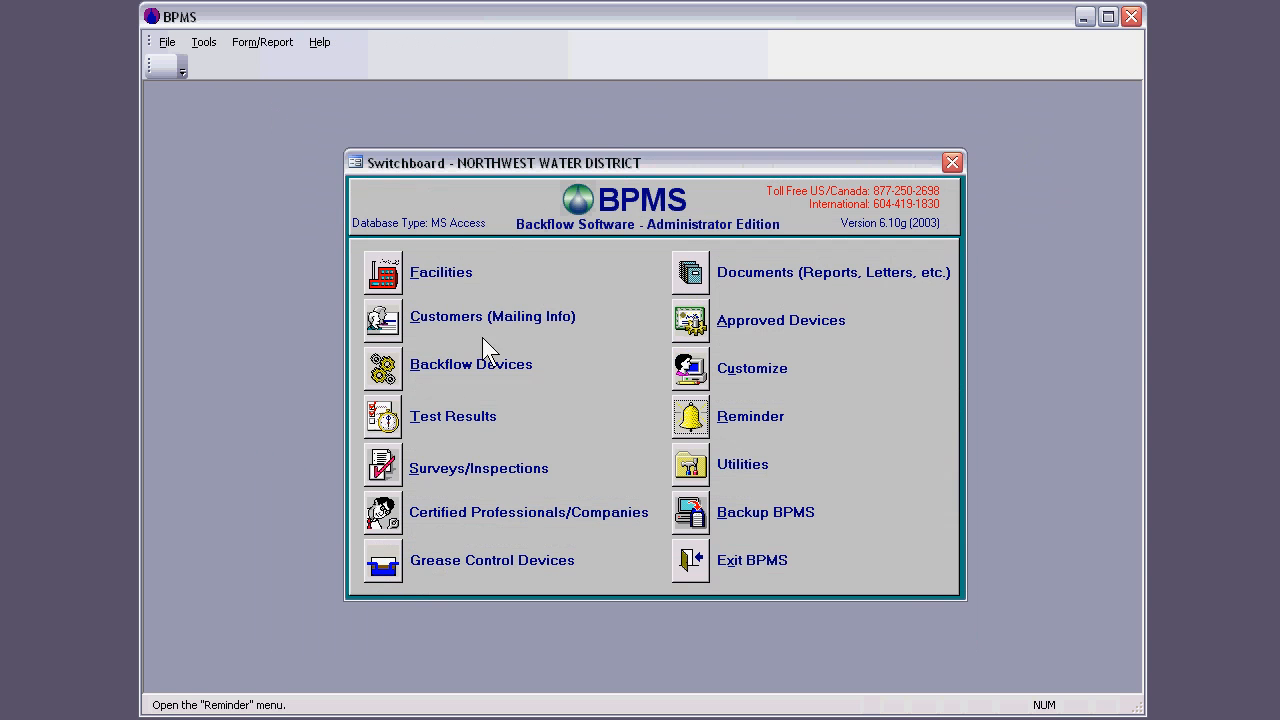
pyautogui.click(383, 320)
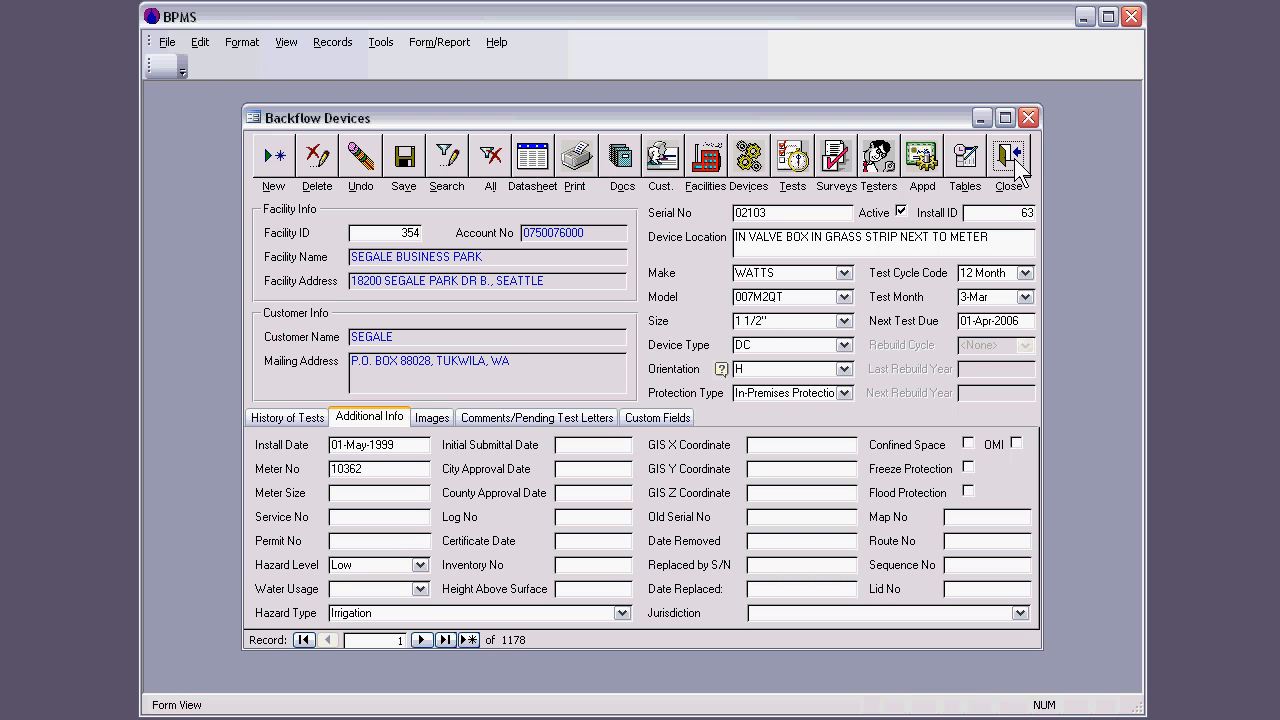
pyautogui.click(1028, 118)
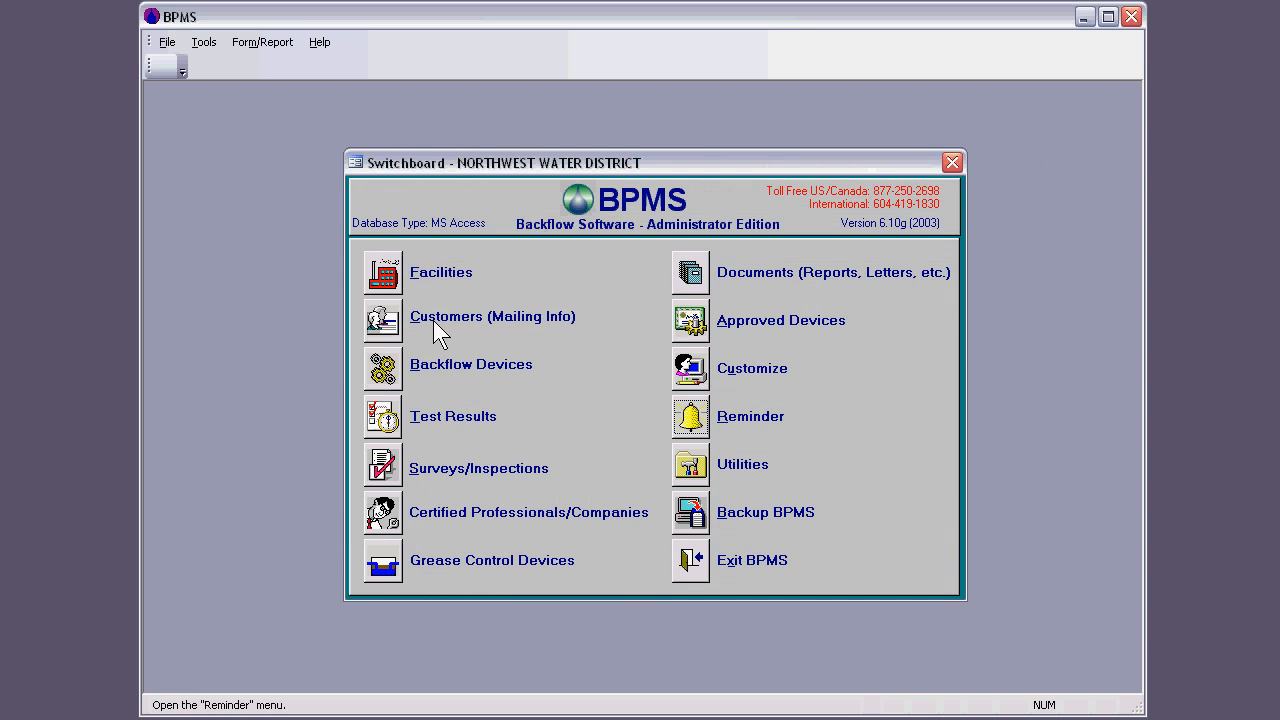
# Step: View the Test Results form and the Surveys/Inspections form, closing each to return to the switchboard
pyautogui.click(383, 418)
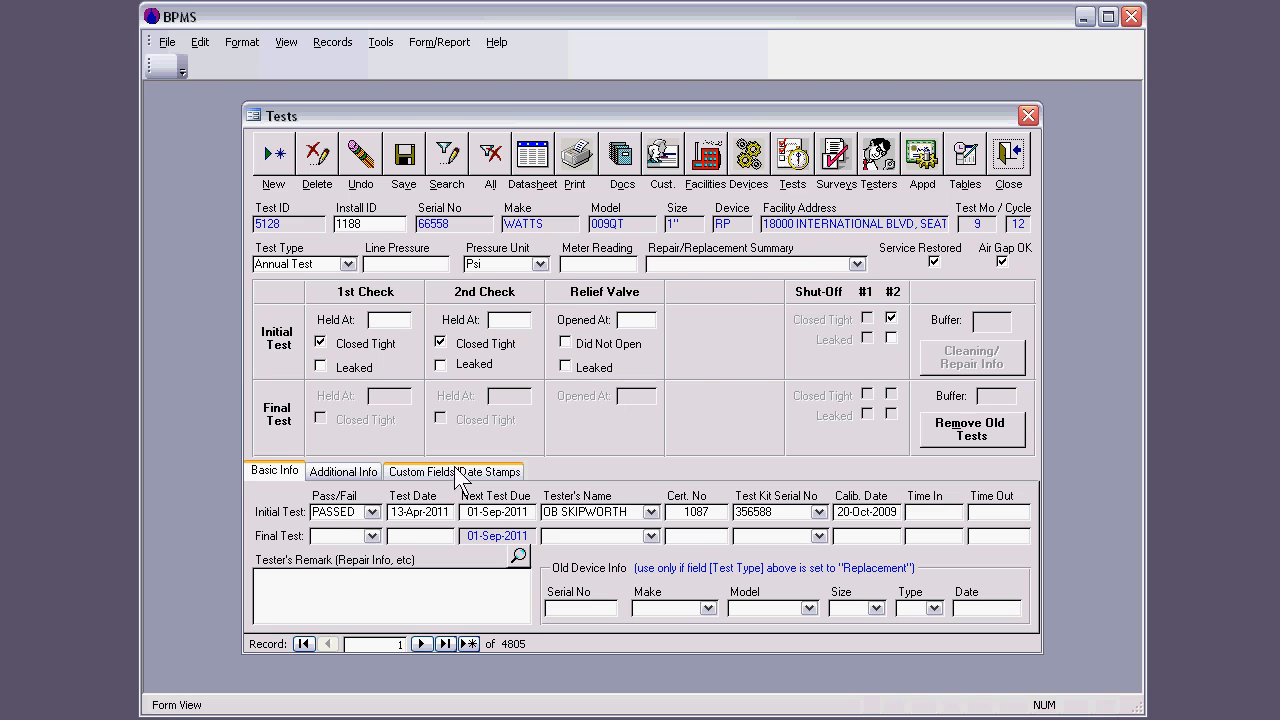
pyautogui.click(1008, 158)
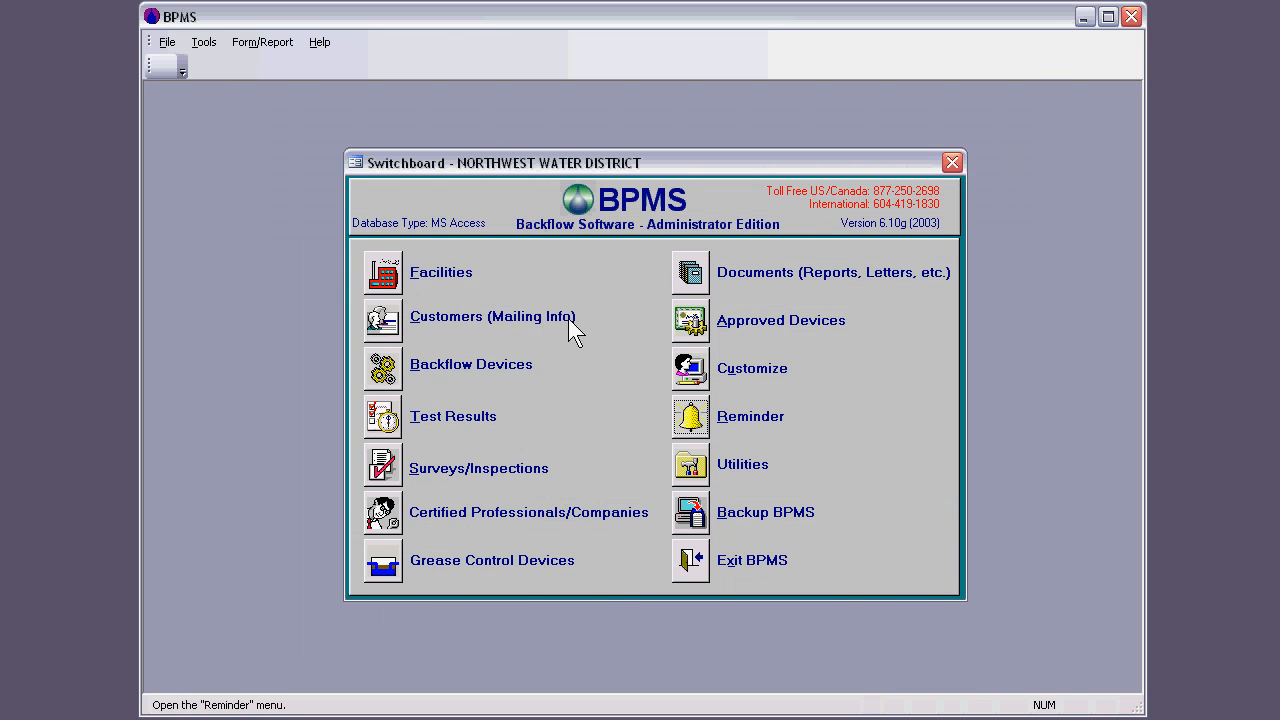
pyautogui.click(383, 466)
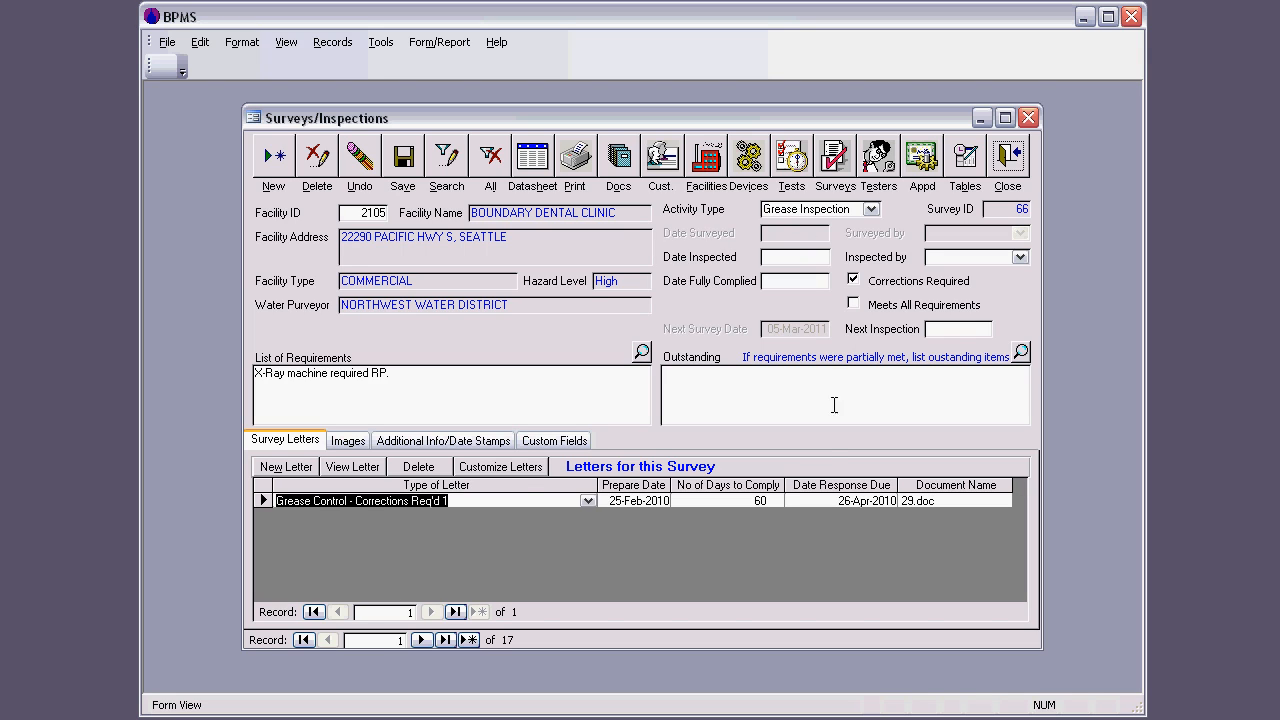
pyautogui.click(1008, 155)
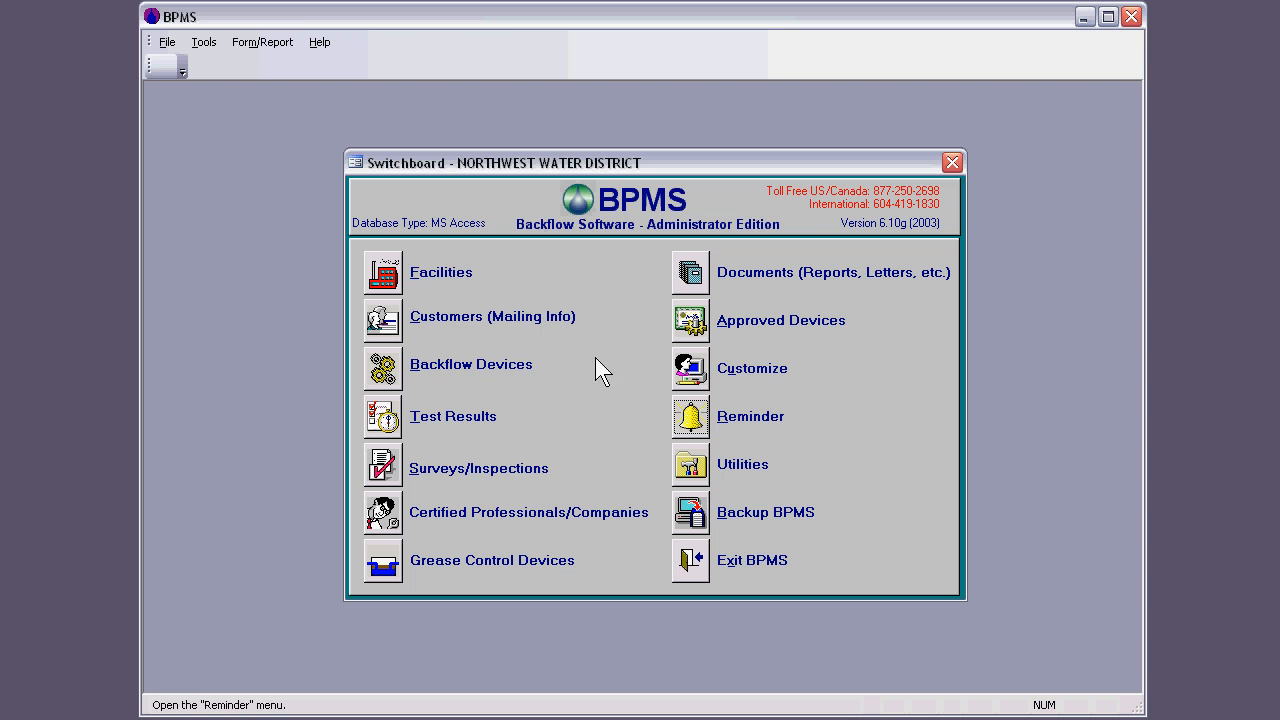
# Step: View the Certified Testers/Plumbers/Inspectors form under Certified Professionals/Companies, and return to the switchboard
pyautogui.click(385, 514)
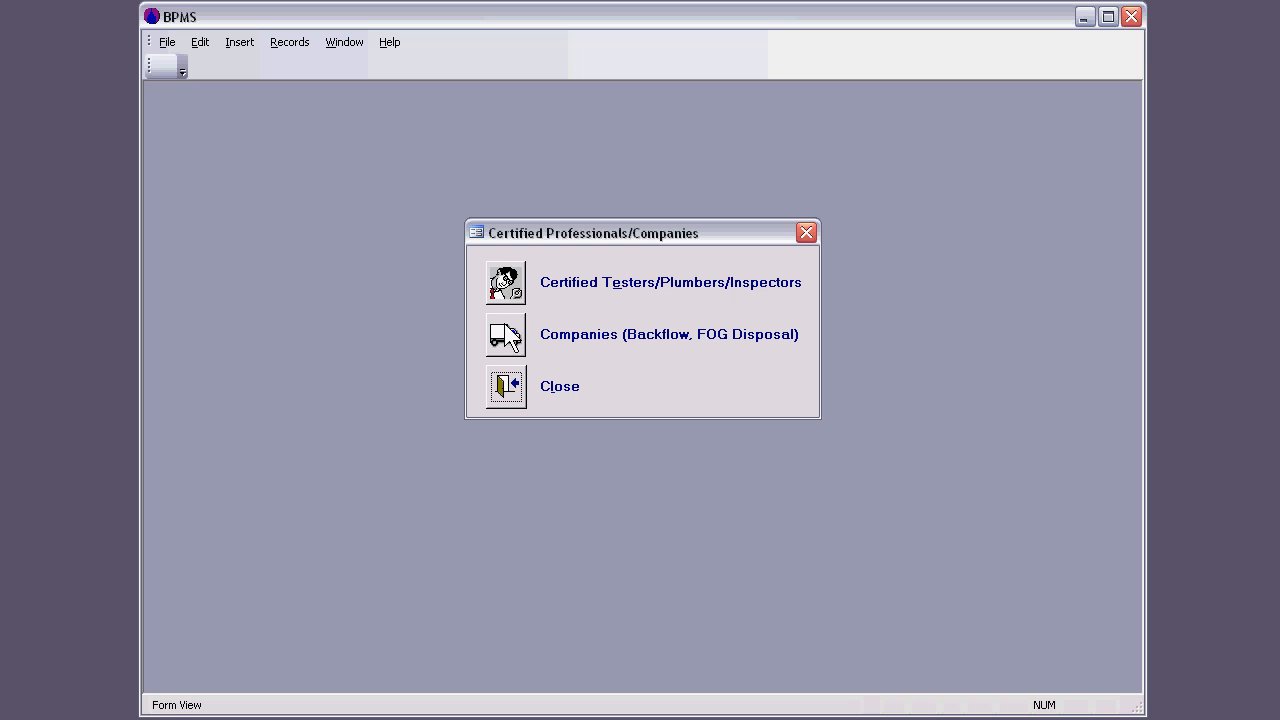
pyautogui.click(512, 292)
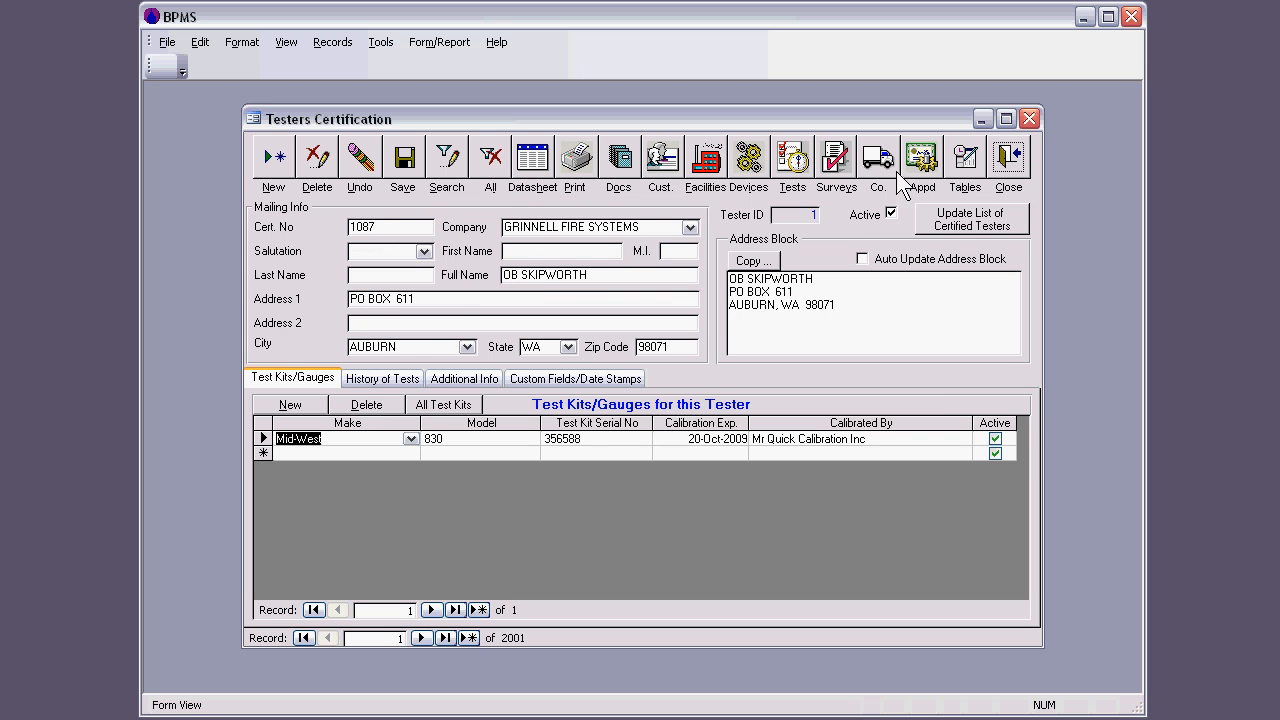
pyautogui.click(1009, 160)
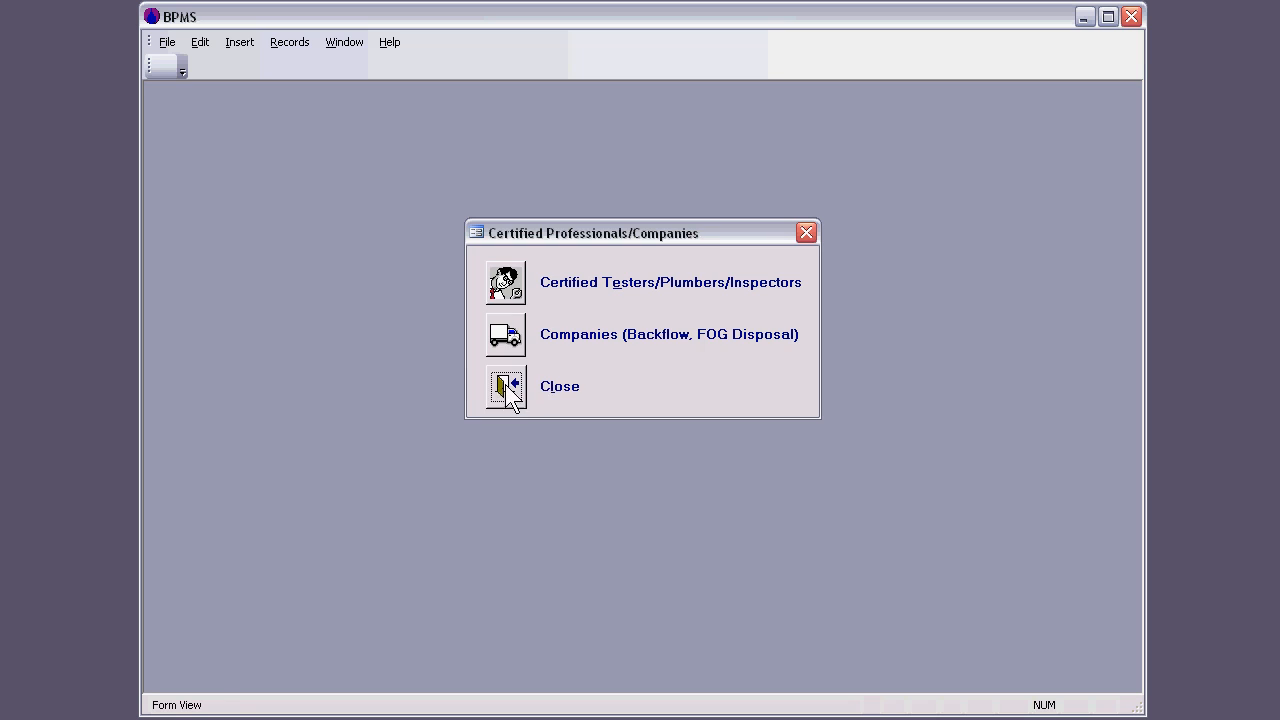
pyautogui.click(505, 385)
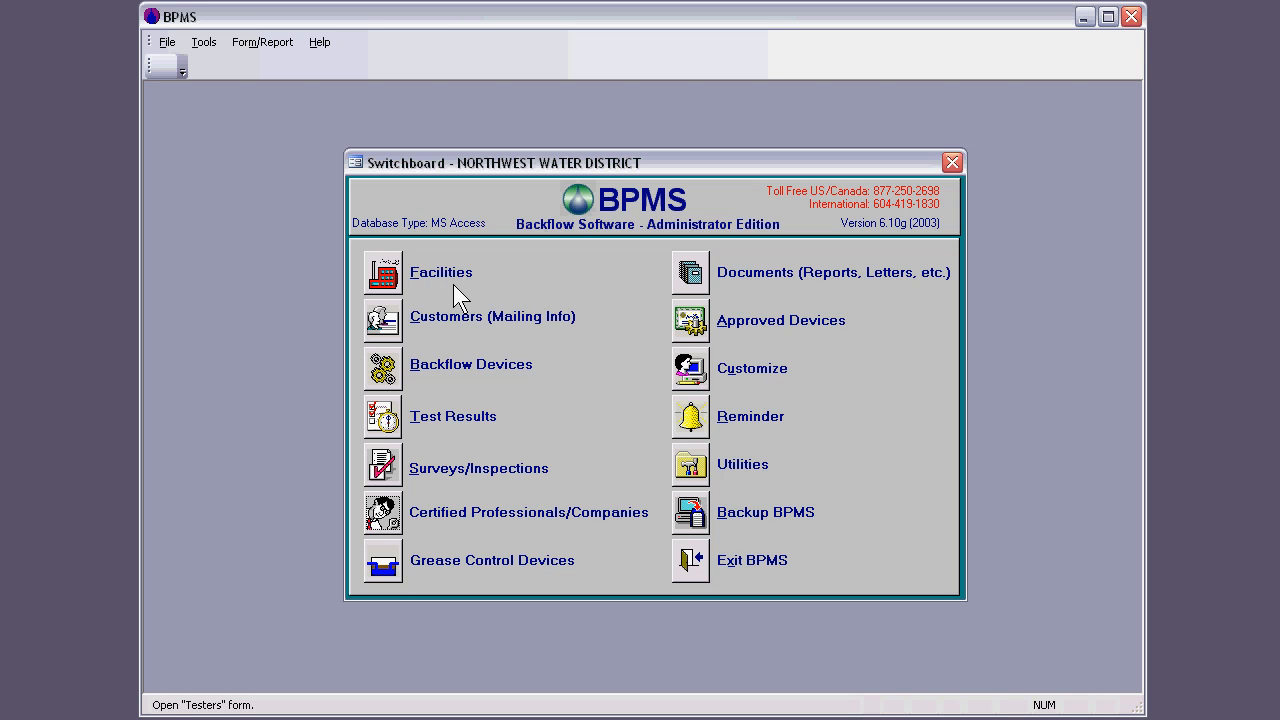
# Step: Set the unit number of the Boundary Dental Clinic facility to 209, close and reopen the Facilities form, and save the record
pyautogui.click(386, 272)
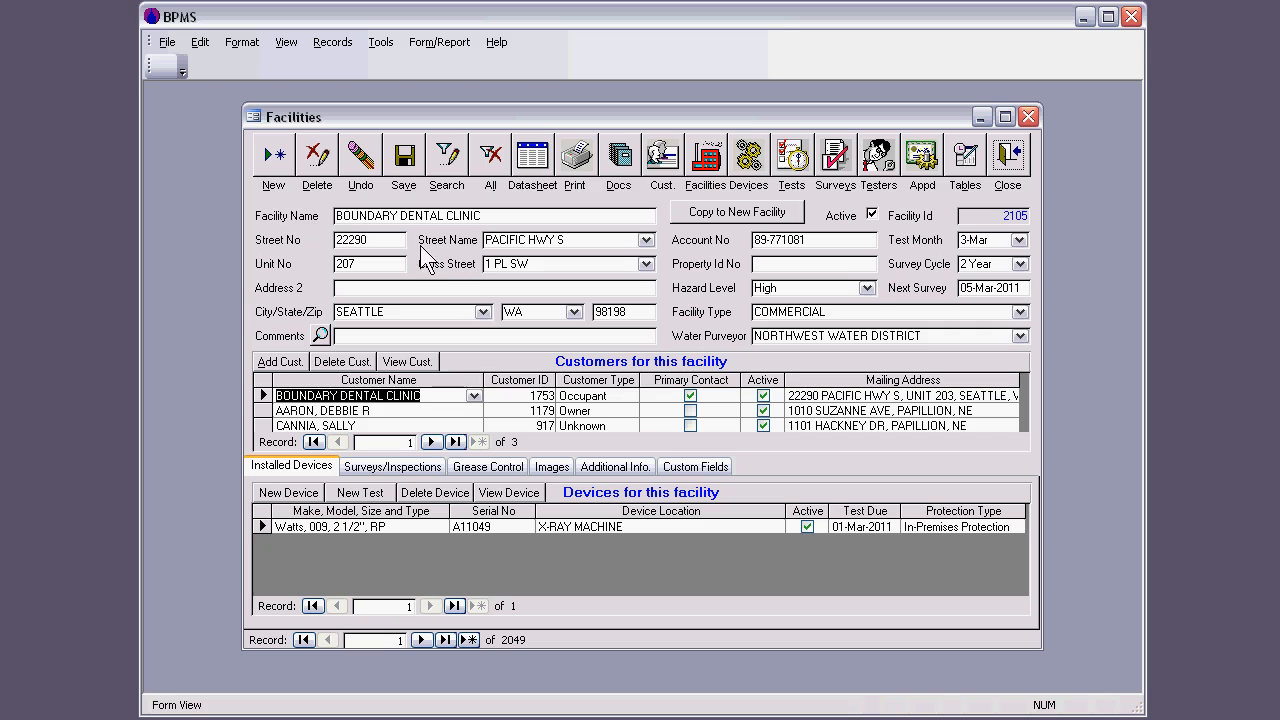
pyautogui.click(365, 264)
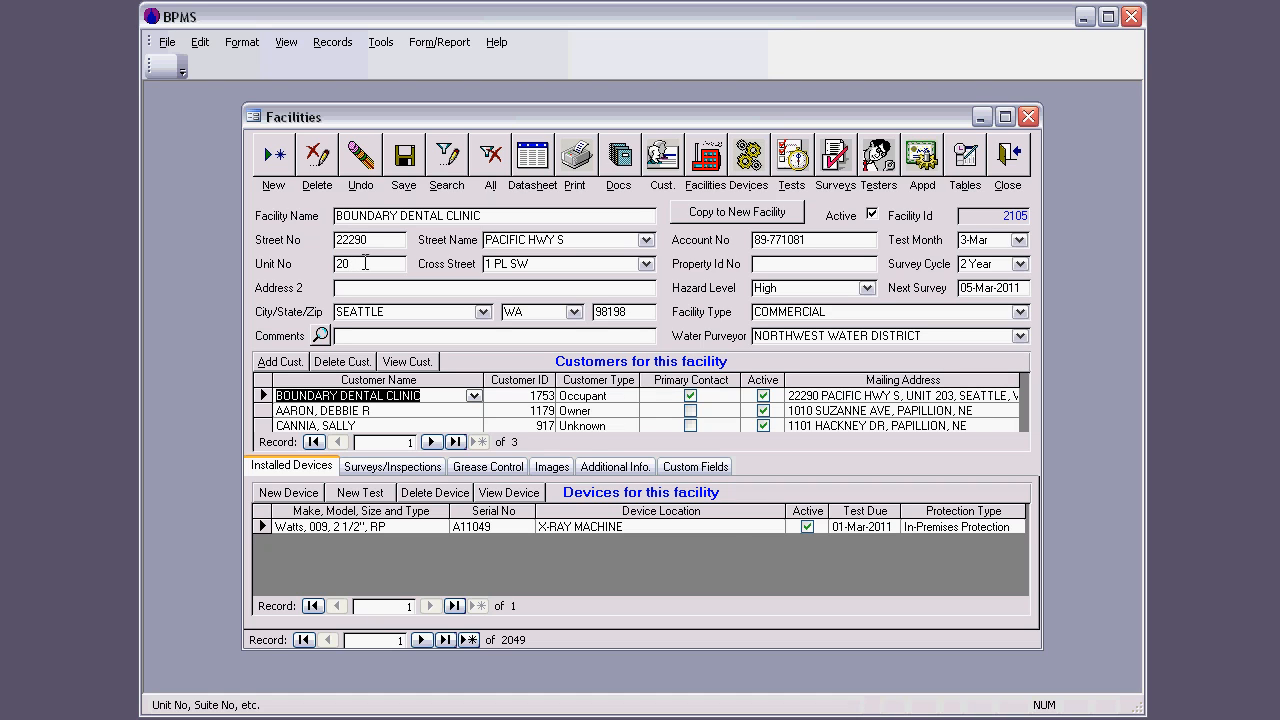
pyautogui.write('9')
pyautogui.click(1009, 162)
pyautogui.click(381, 273)
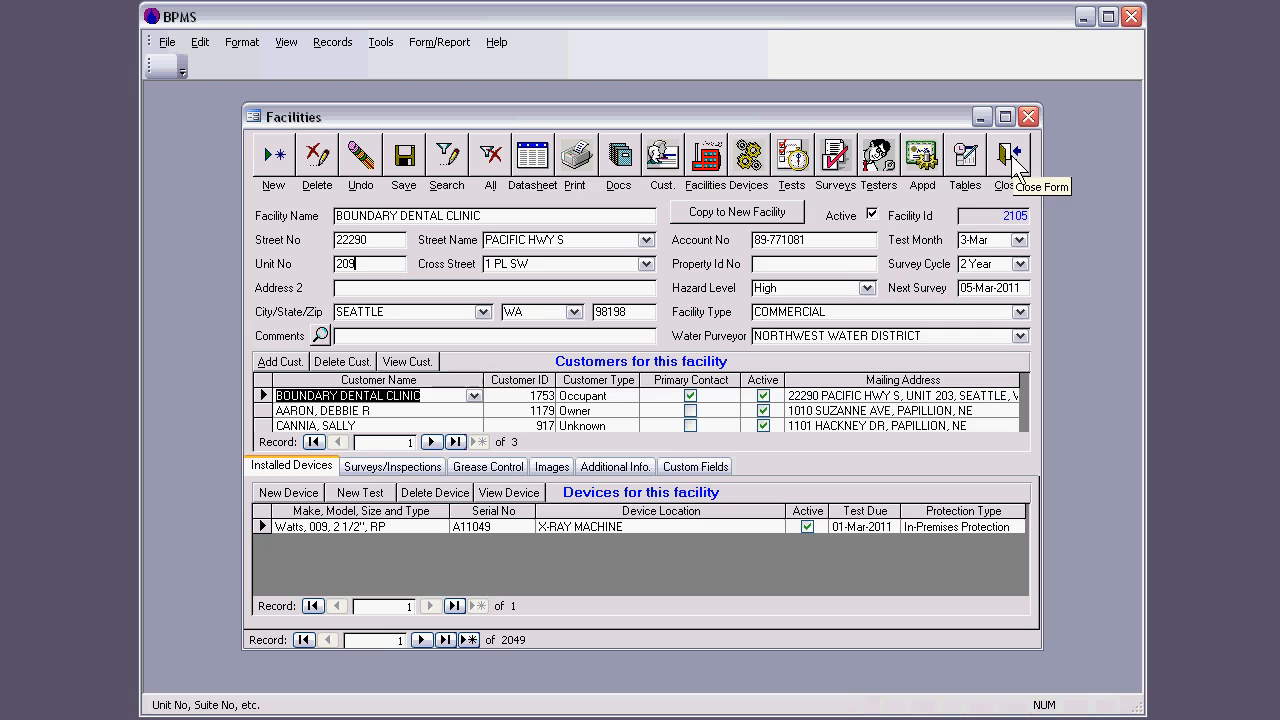
pyautogui.click(406, 164)
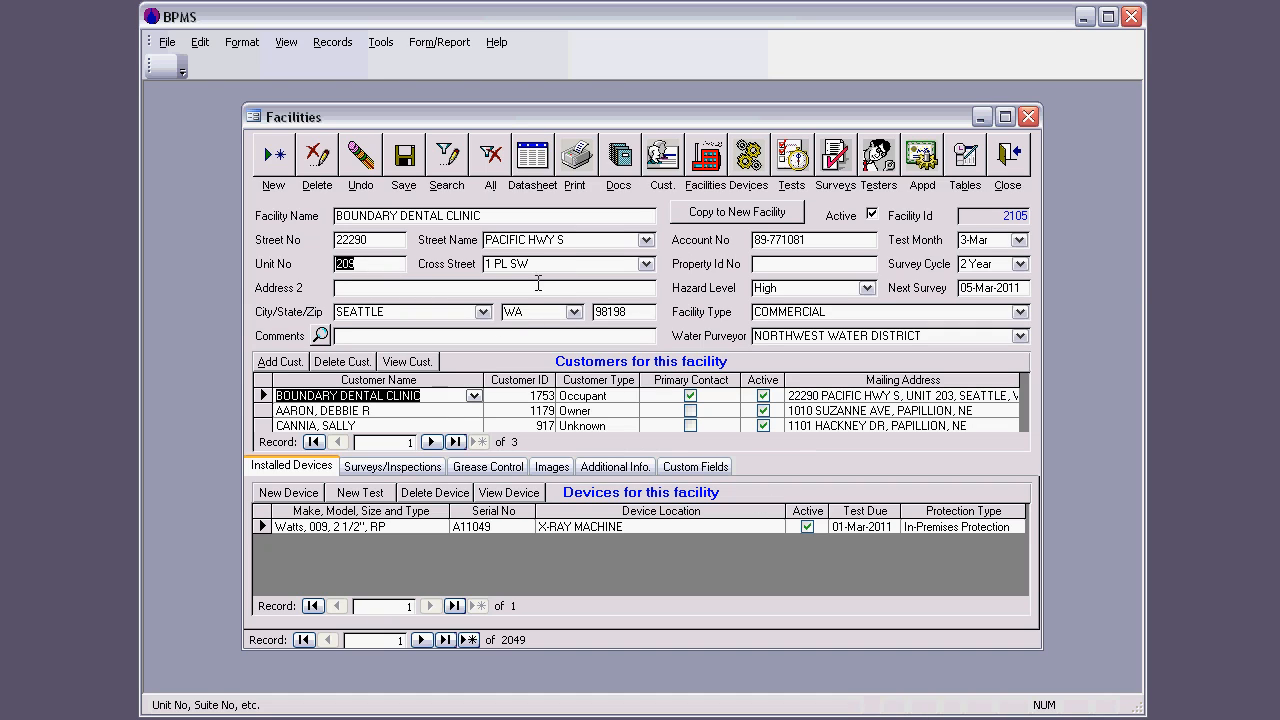
pyautogui.click(403, 290)
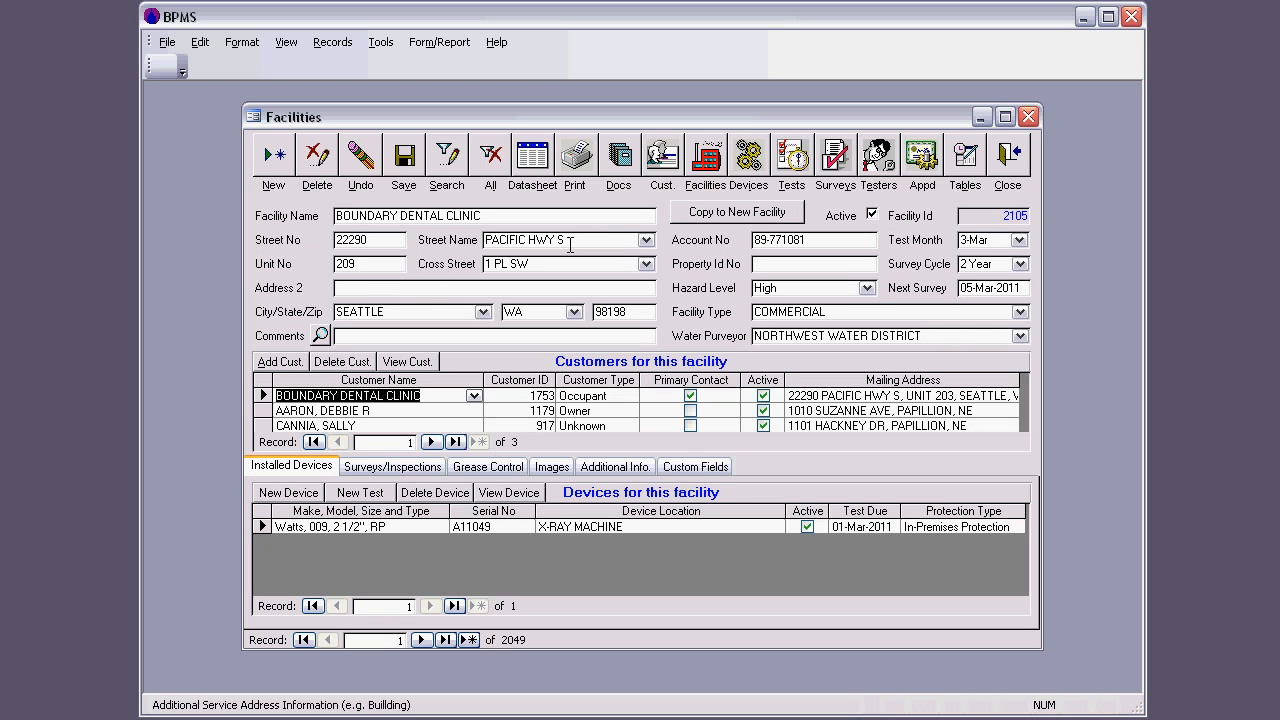
# Step: Change the facility's street name to ANDOVER PK W by looking up street names beginning with "an"
pyautogui.click(646, 241)
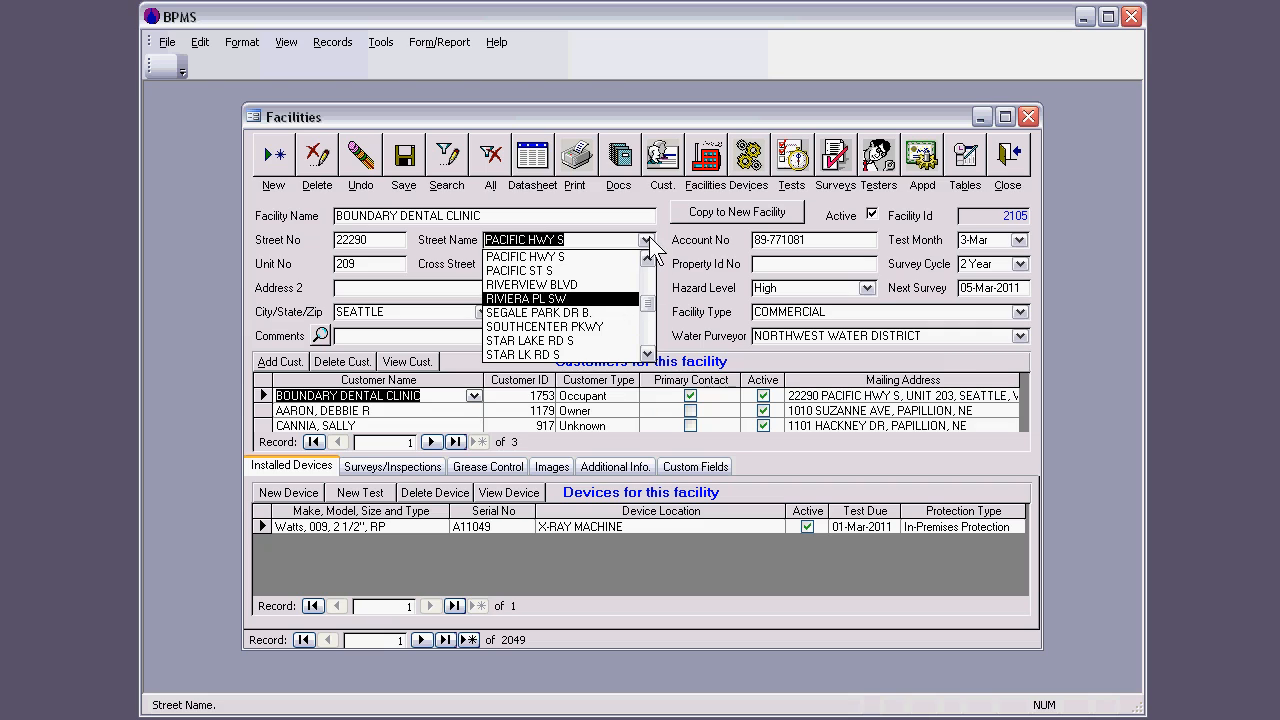
pyautogui.click(663, 223)
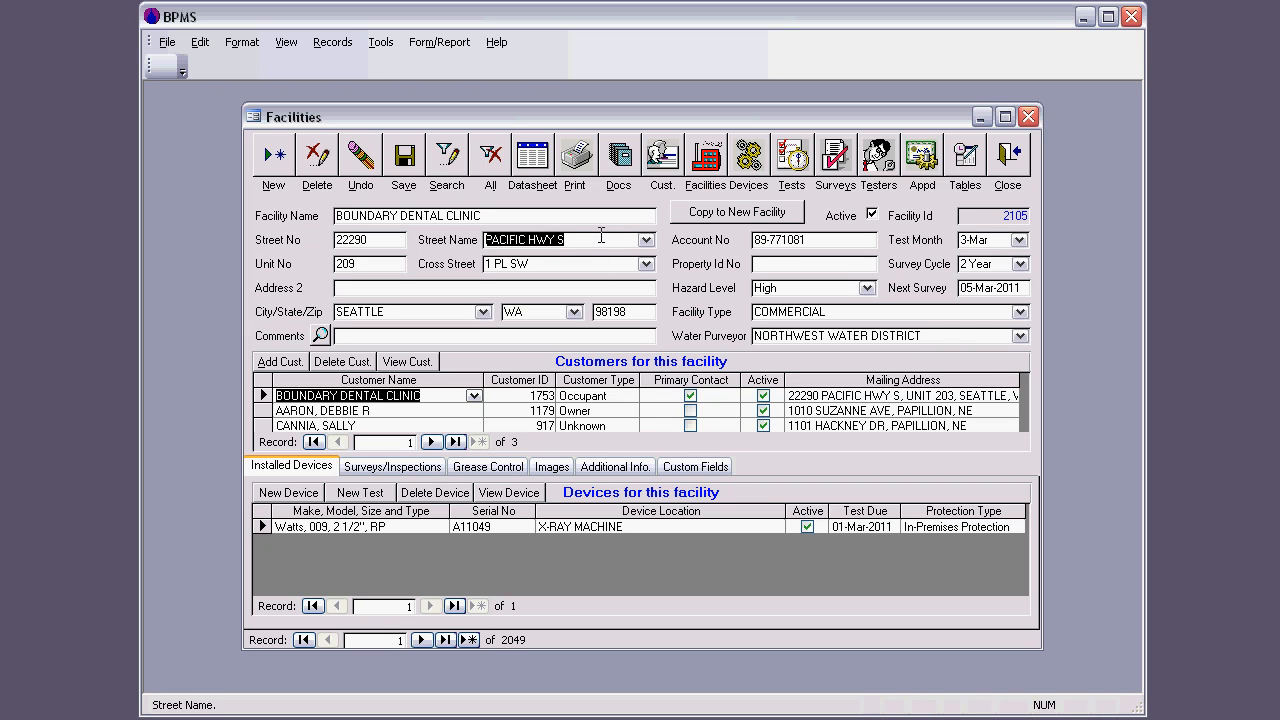
pyautogui.write('a')
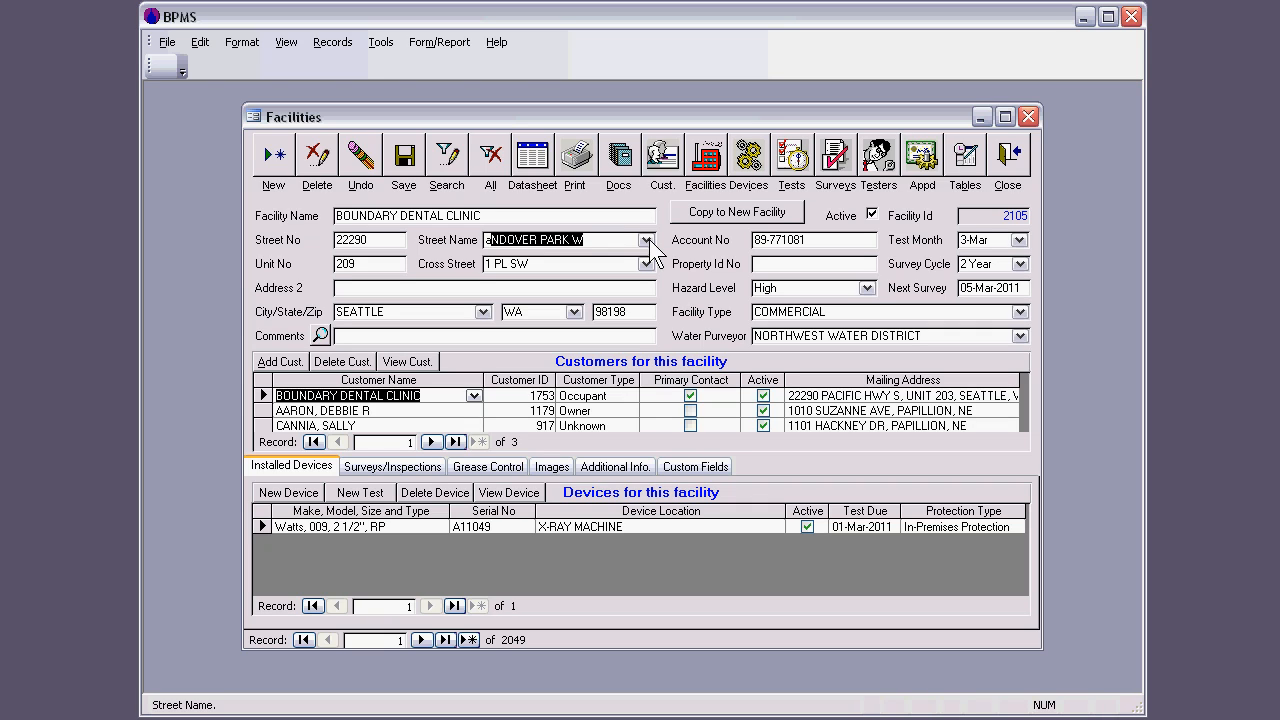
pyautogui.write('n')
pyautogui.click(646, 241)
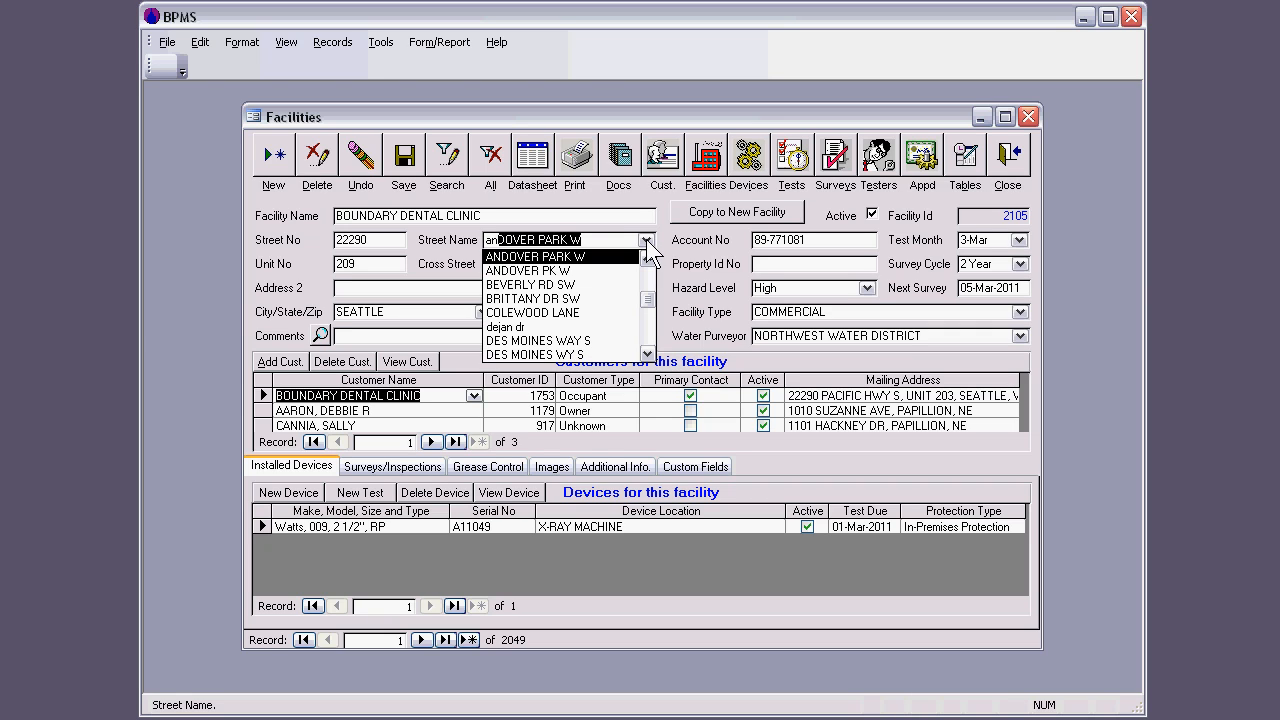
pyautogui.click(592, 283)
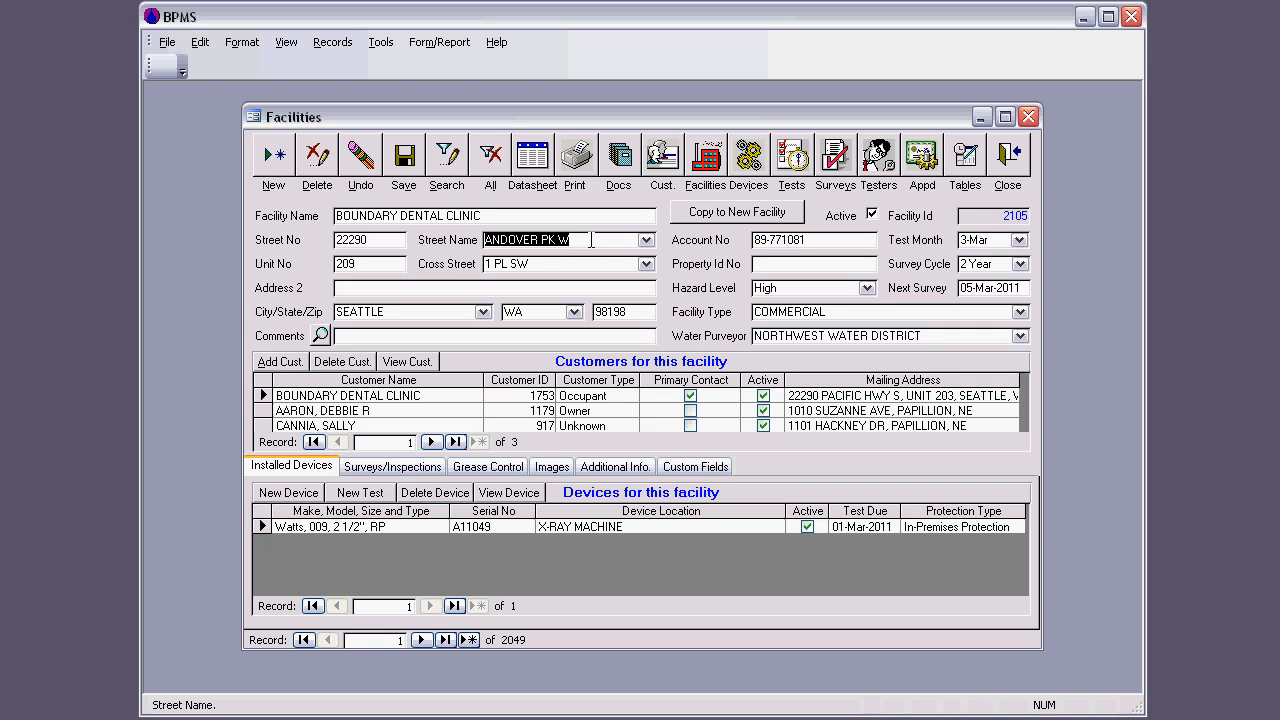
# Step: Open the Street Name Table from the facility's street name, start a blank new entry, and close the table and the Facilities form
pyautogui.doubleClick(591, 240)
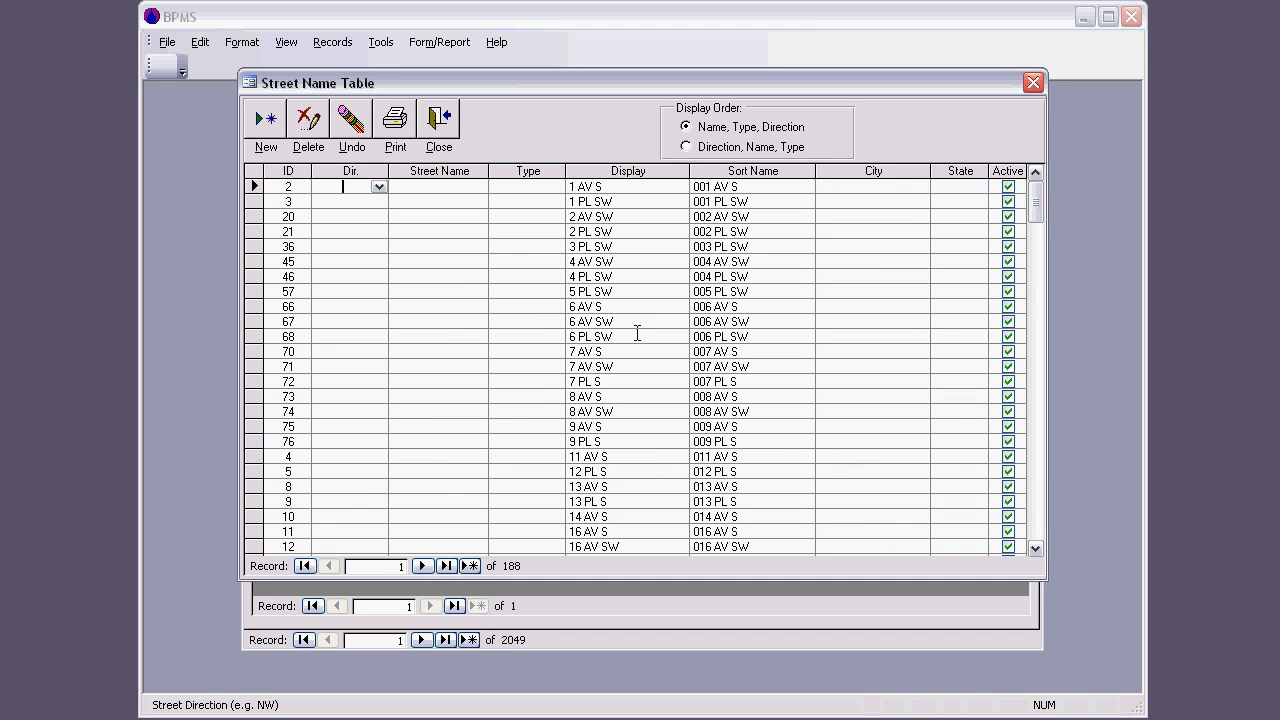
pyautogui.click(625, 322)
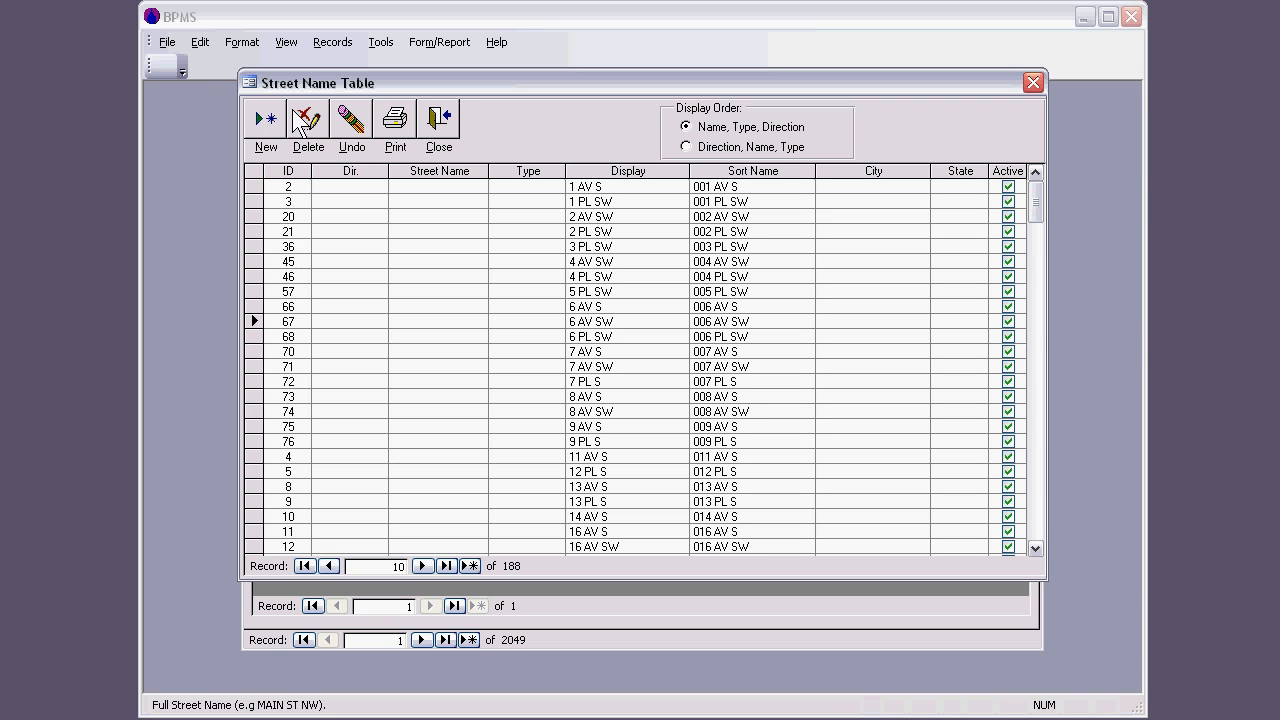
pyautogui.click(280, 138)
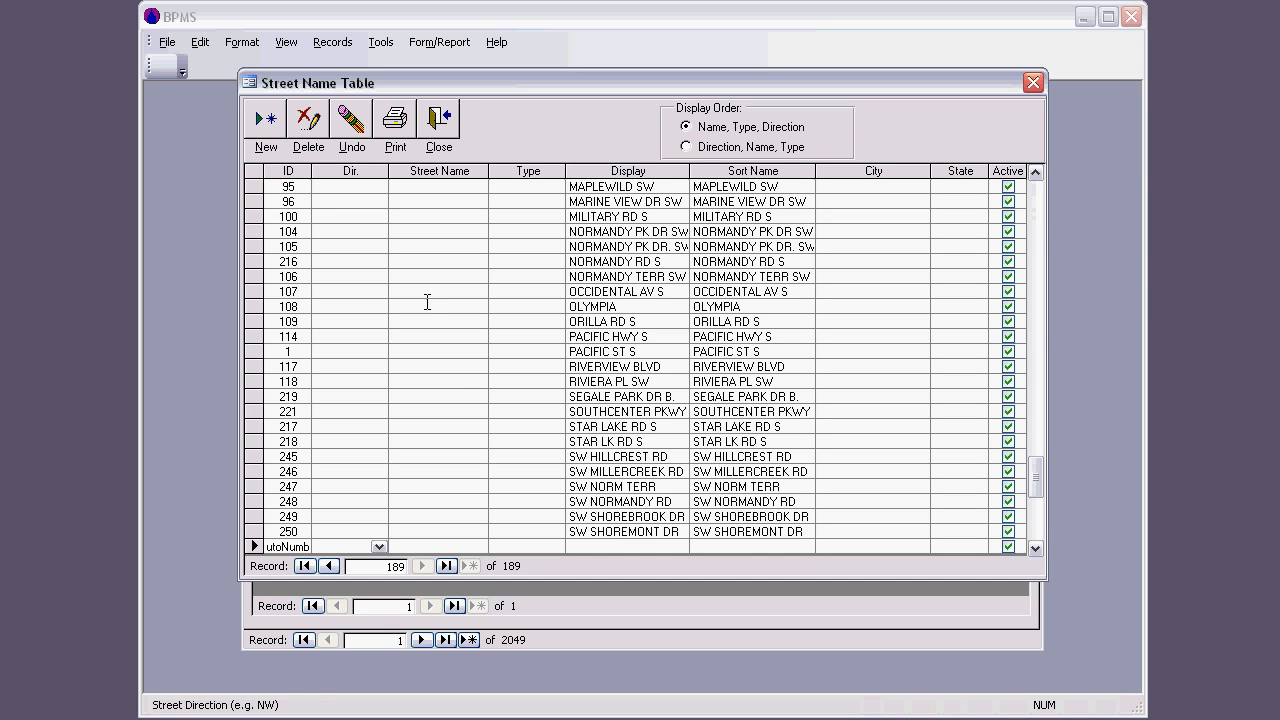
pyautogui.click(593, 545)
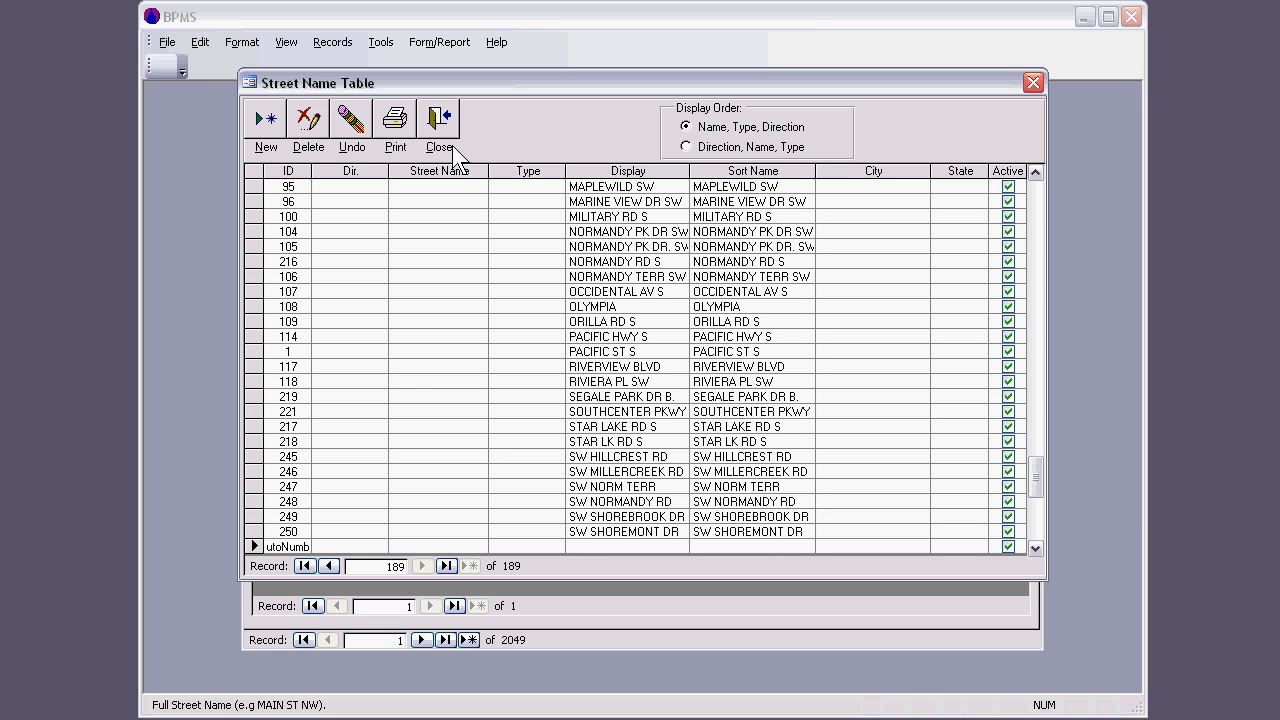
pyautogui.click(445, 118)
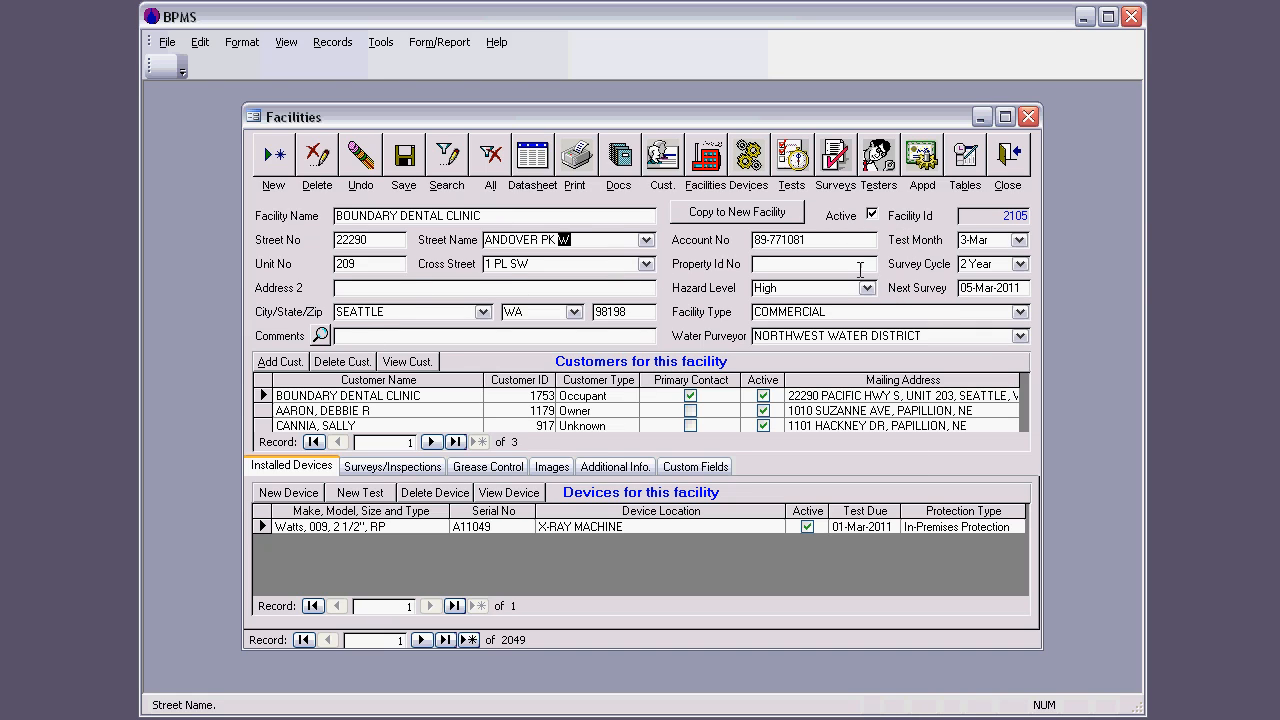
pyautogui.click(1012, 170)
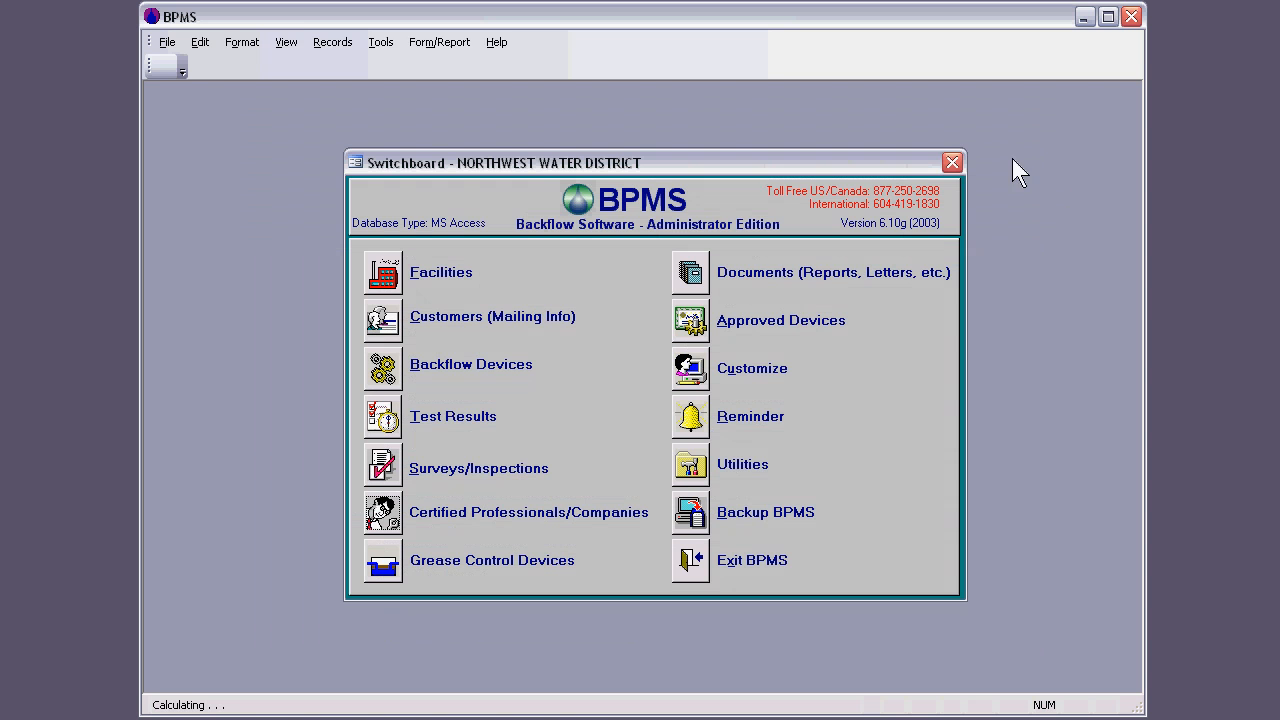